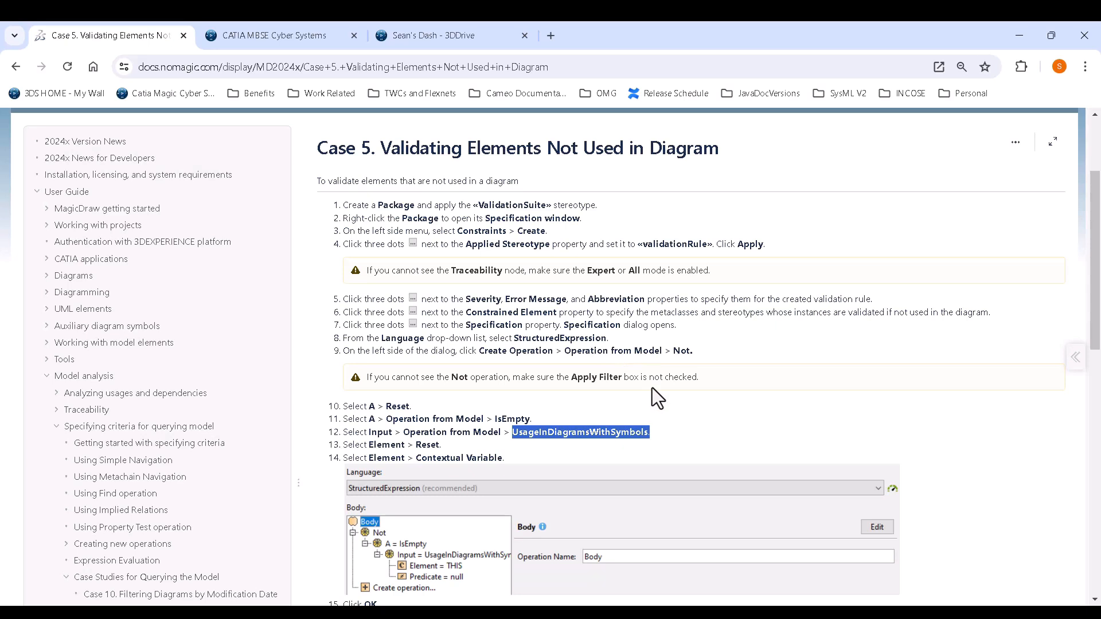
{"action": "left_click", "coordinate": [532, 439]}
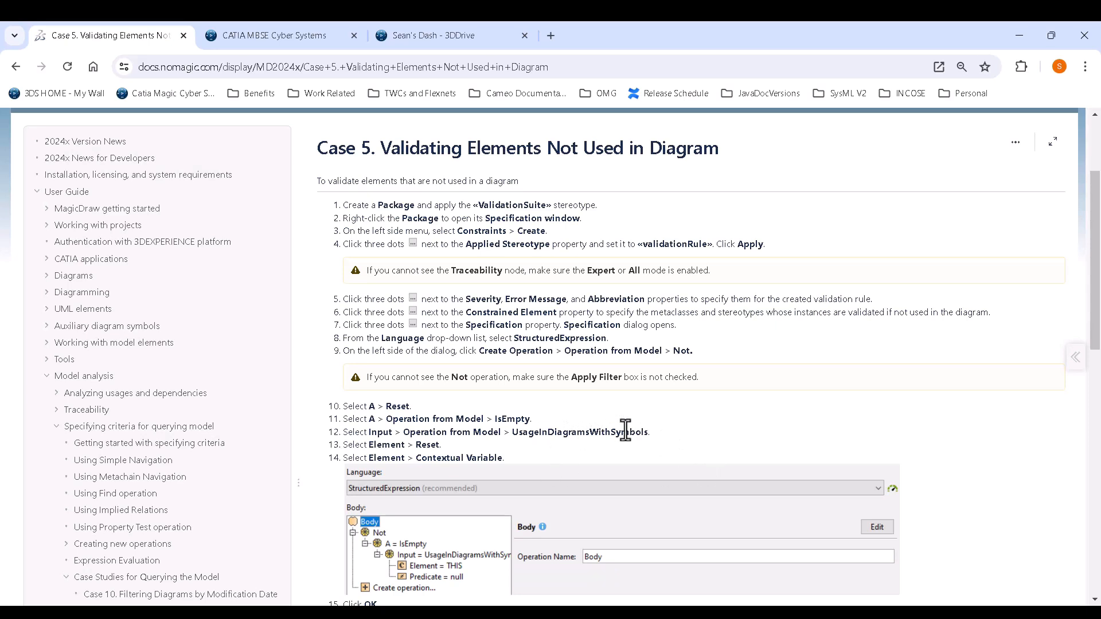
{"action": "left_click_drag", "start_coordinate": [517, 434], "coordinate": [615, 435]}
{"action": "left_click", "coordinate": [679, 429]}
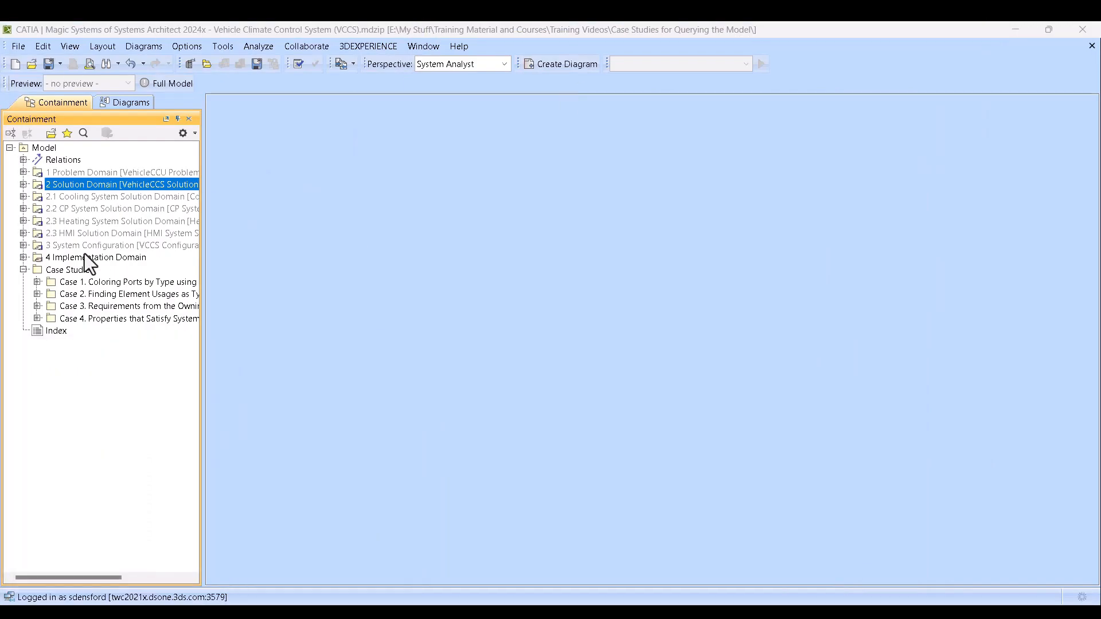
In Magic Systems of Systems Architect, create a package named "Case 5. Validating Elements Not Used in Diagram" in the Case Studies package
{"action": "right_click", "coordinate": [69, 269]}
{"action": "left_click", "coordinate": [121, 200]}
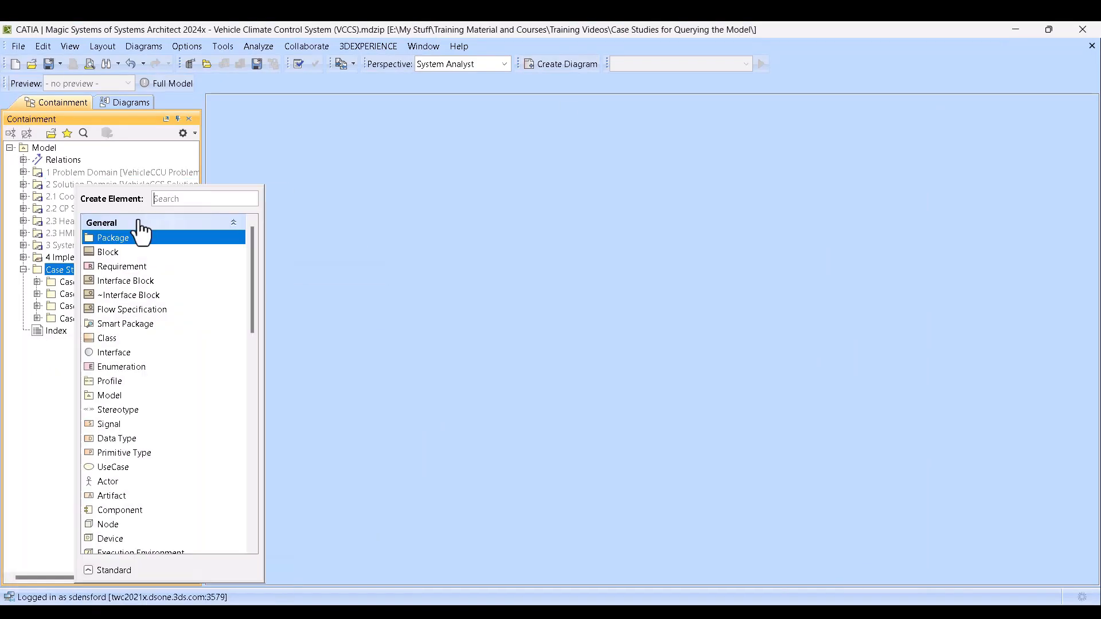
{"action": "left_click", "coordinate": [135, 237]}
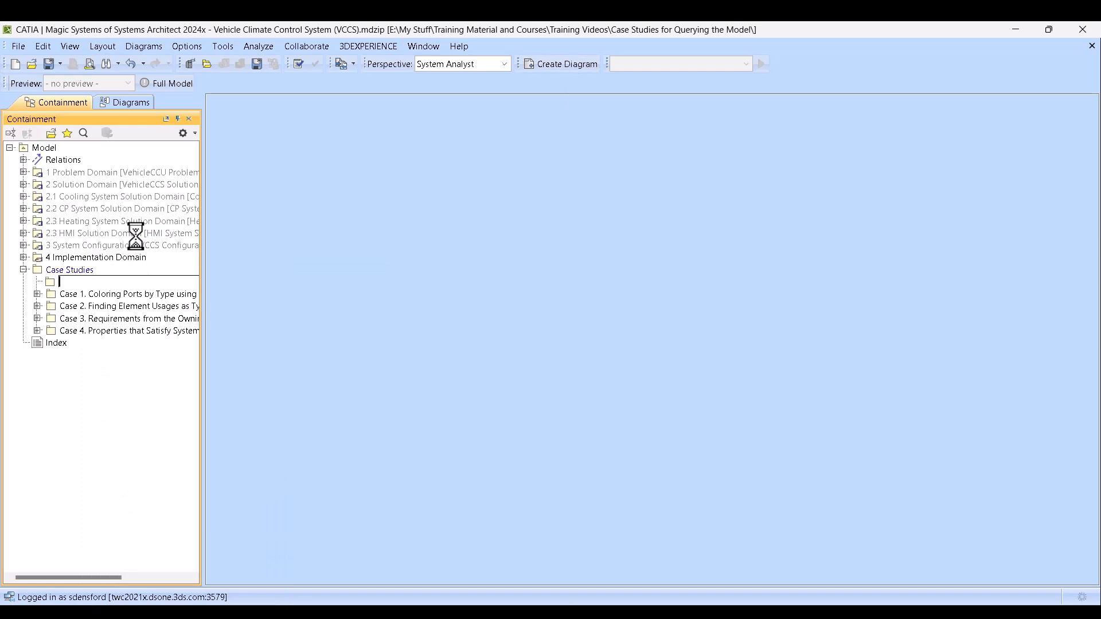
{"action": "type", "text": "Case 5. Validating Elements Not Used"}
{"action": "key", "text": "Return"}
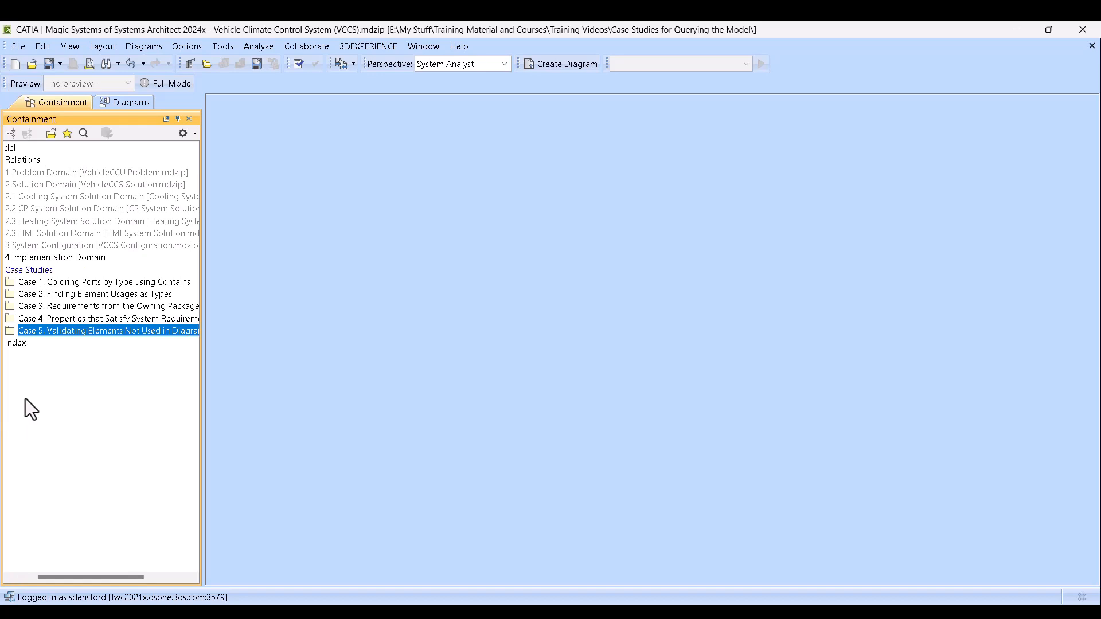
Add a nested package inside the "Case 5. Validating Elements Not Used in Diagram" package
{"action": "right_click", "coordinate": [74, 333]}
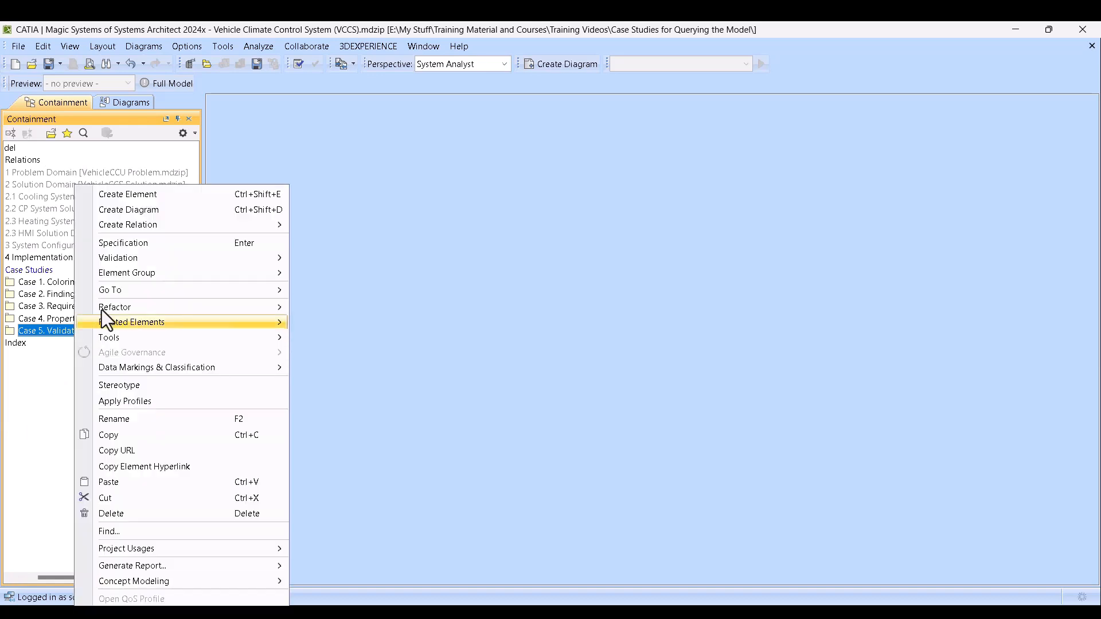
{"action": "left_click", "coordinate": [165, 196]}
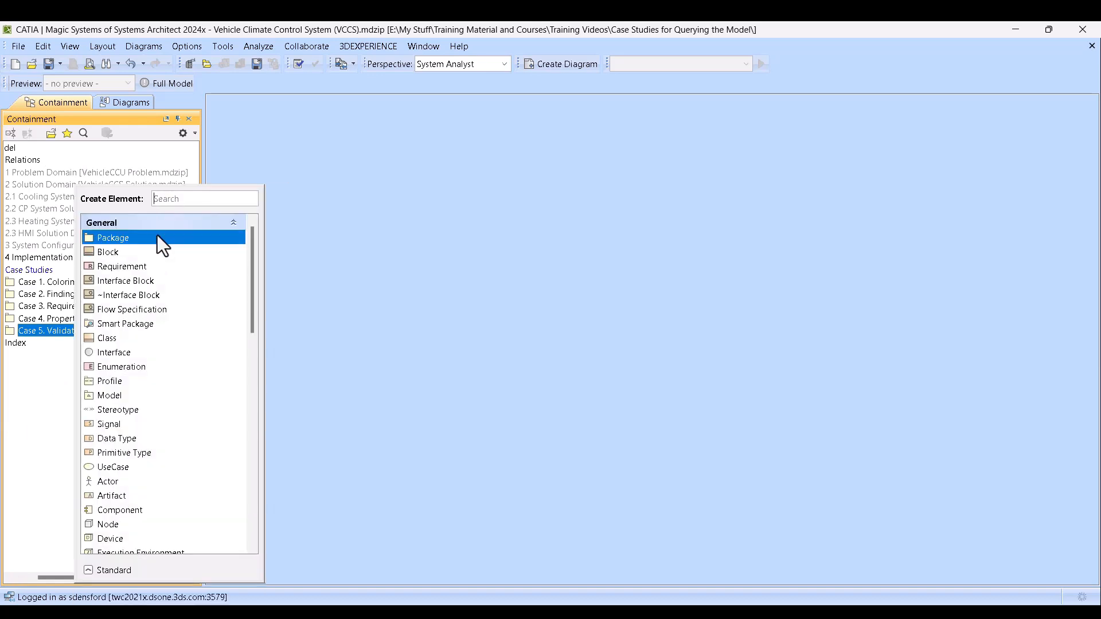
{"action": "left_click", "coordinate": [158, 235]}
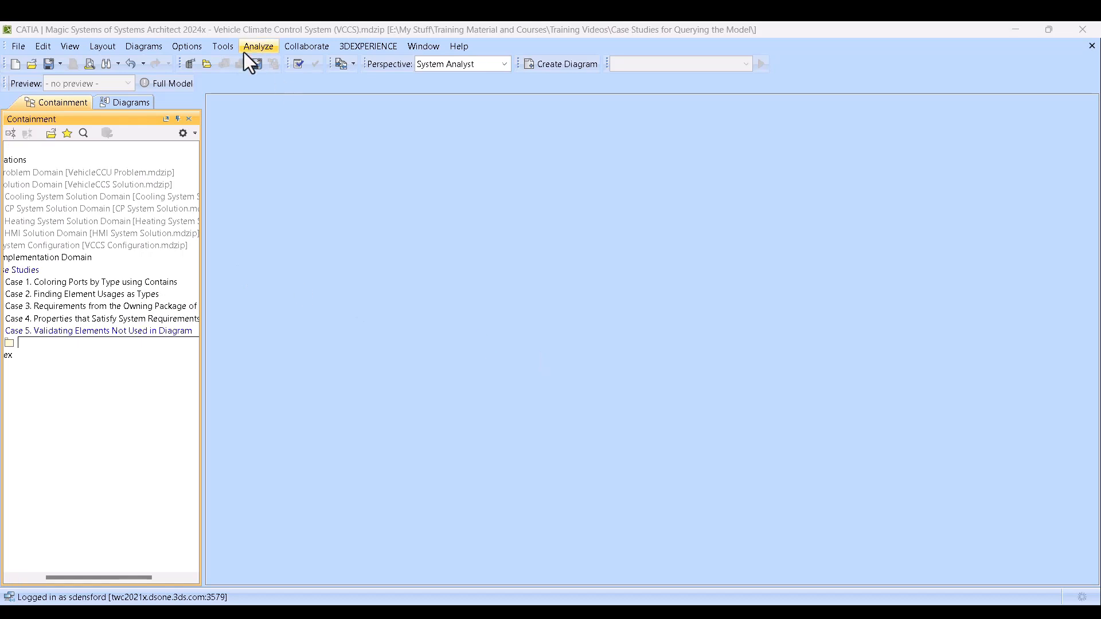
Examine which validation suites are available for validating the model, and leave without running a validation
{"action": "left_click", "coordinate": [245, 53]}
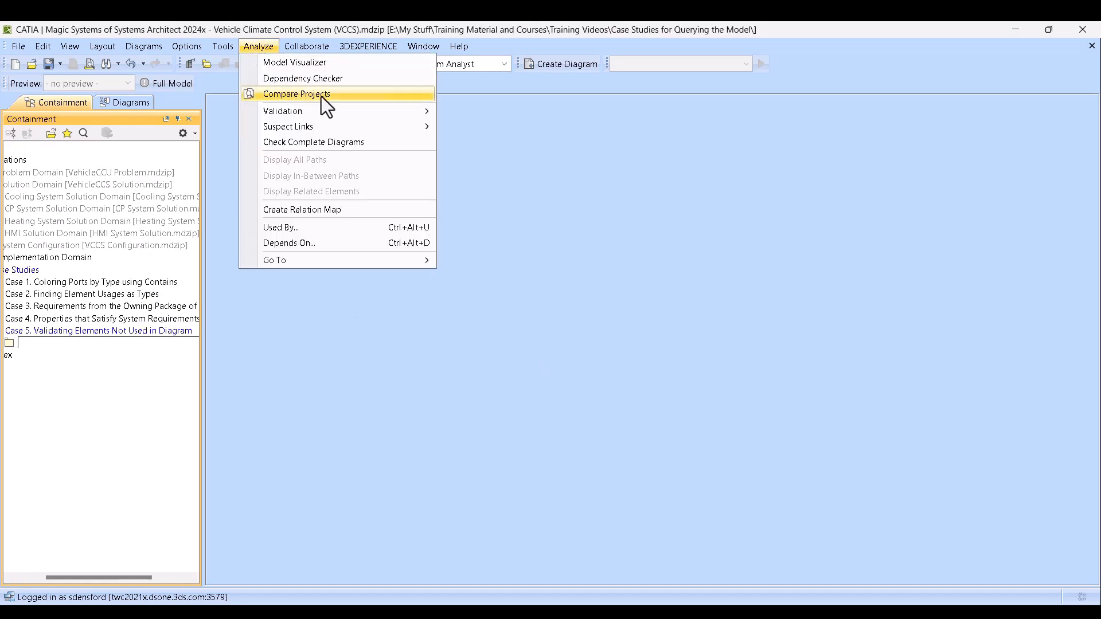
{"action": "mouse_move", "coordinate": [393, 112]}
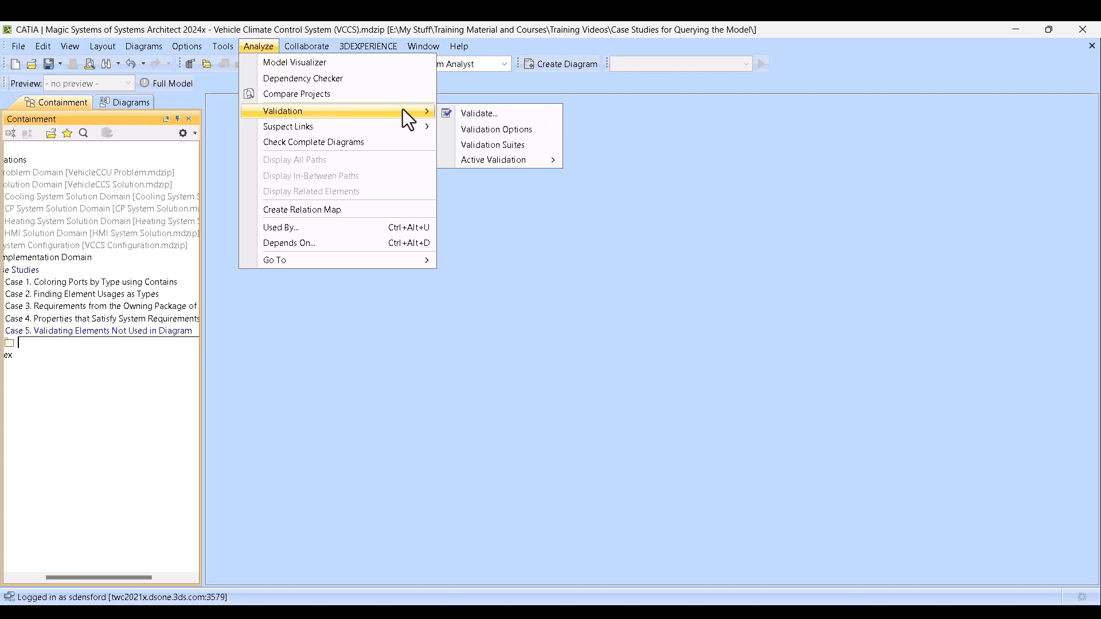
{"action": "left_click", "coordinate": [516, 113]}
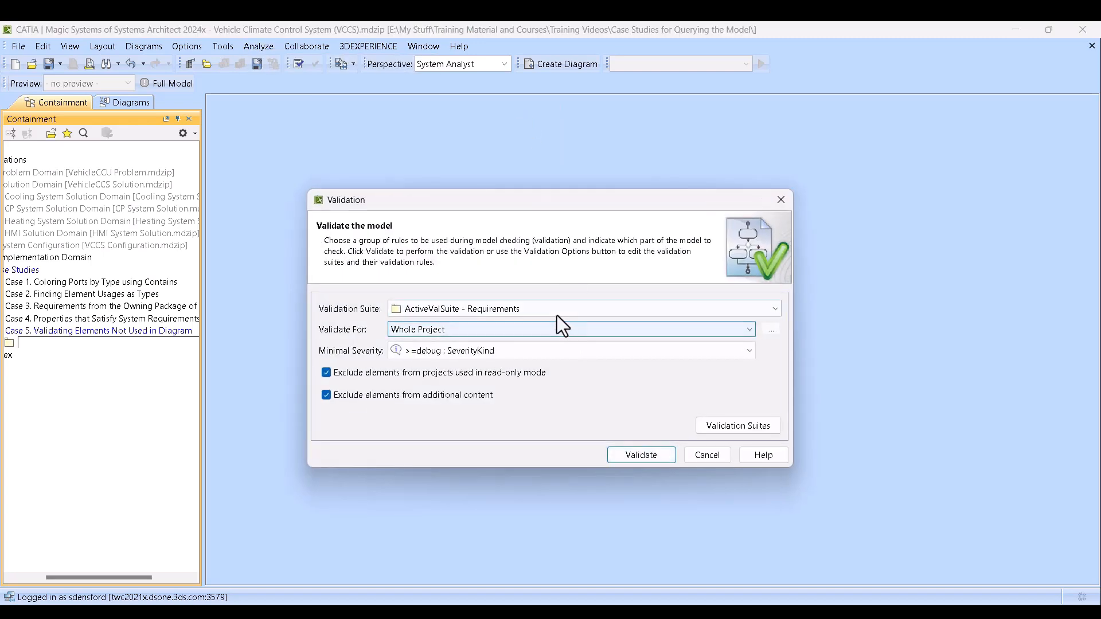
{"action": "left_click", "coordinate": [557, 312]}
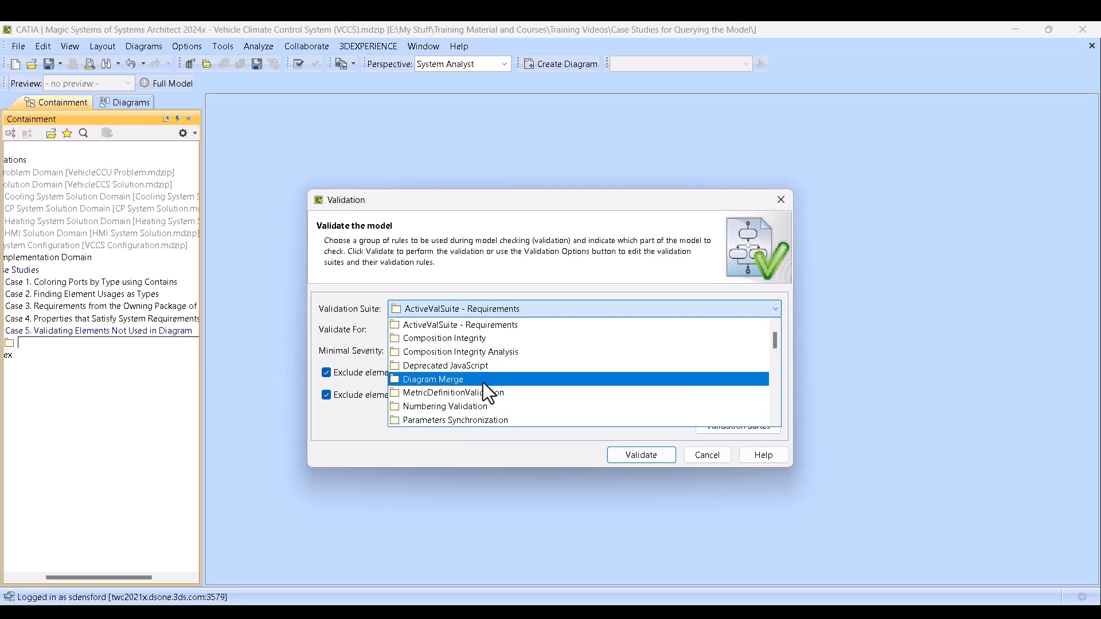
{"action": "scroll", "coordinate": [487, 385], "scroll_direction": "down", "scroll_amount": 1}
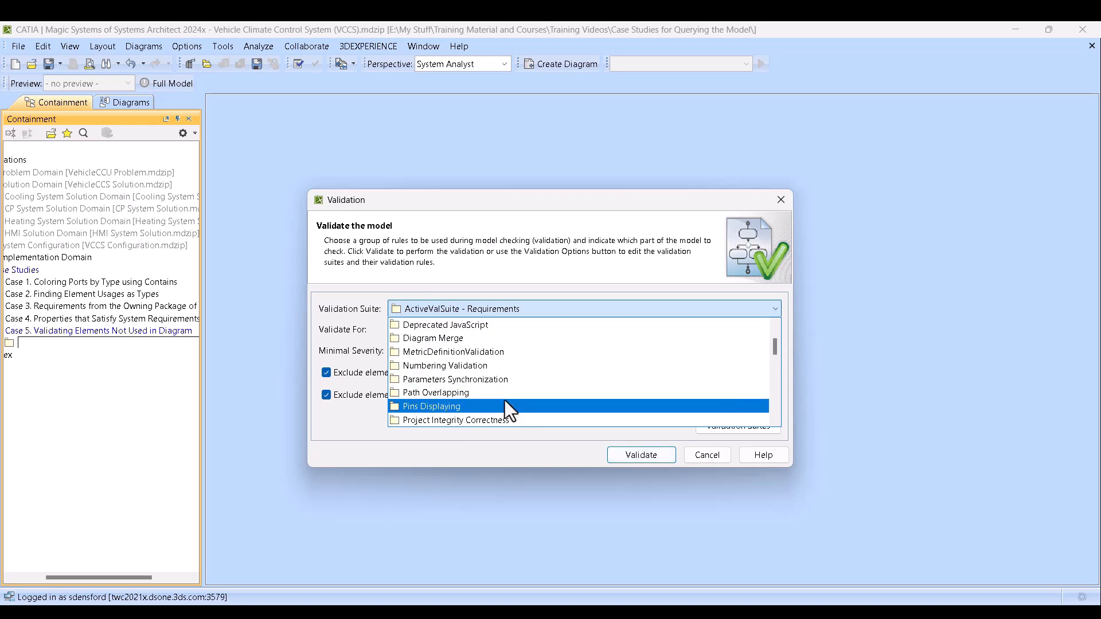
{"action": "scroll", "coordinate": [504, 400], "scroll_direction": "down", "scroll_amount": 1}
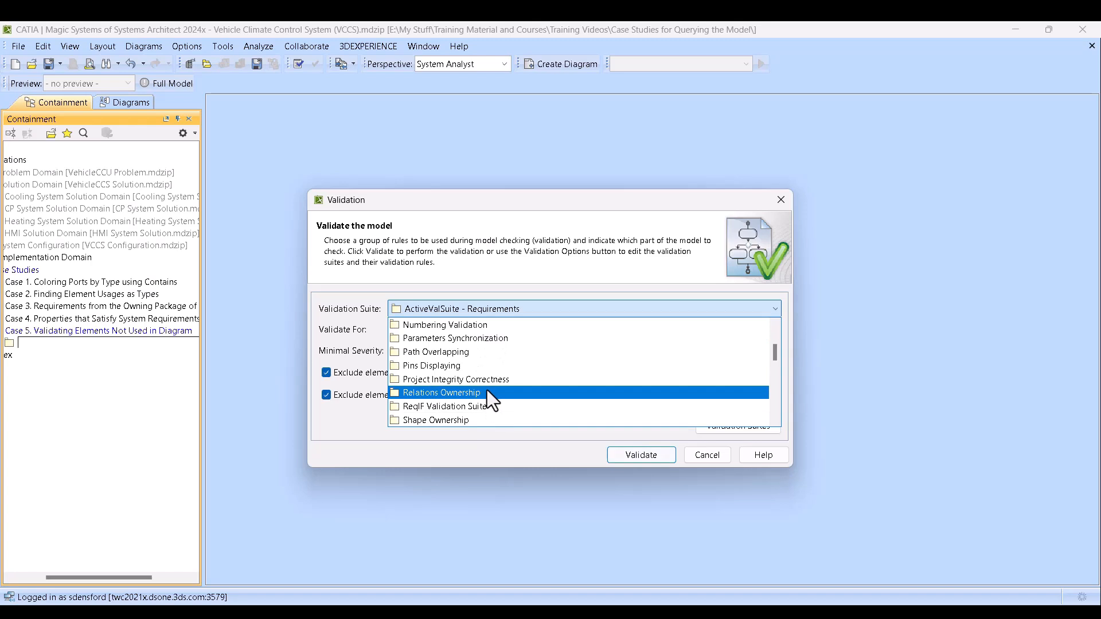
{"action": "scroll", "coordinate": [501, 392], "scroll_direction": "down", "scroll_amount": 4}
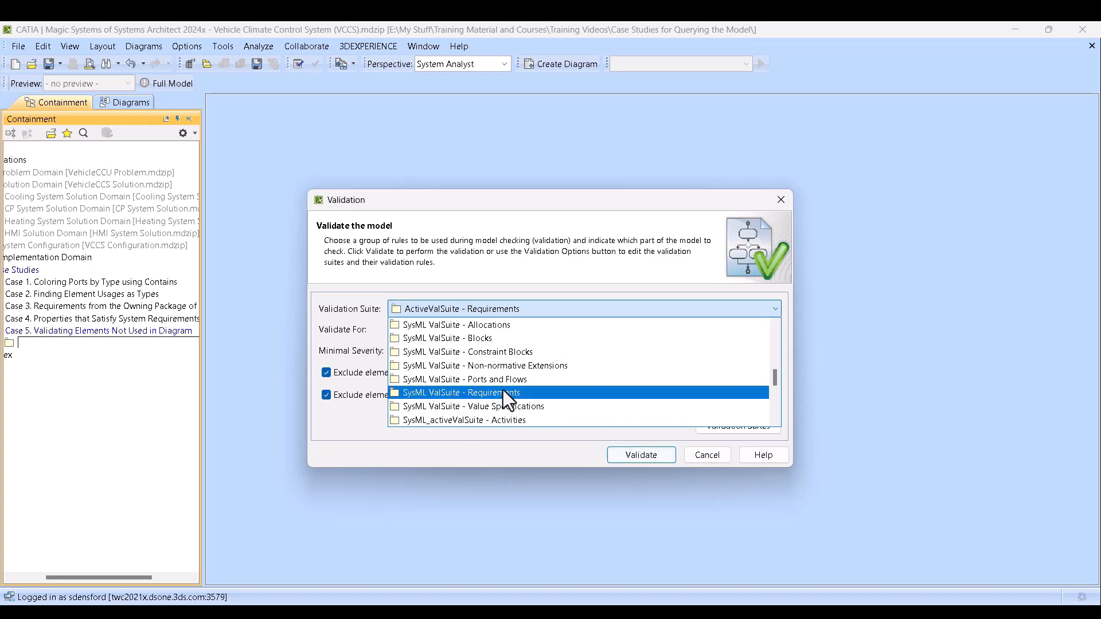
{"action": "scroll", "coordinate": [503, 391], "scroll_direction": "down", "scroll_amount": 5}
{"action": "scroll", "coordinate": [489, 380], "scroll_direction": "up", "scroll_amount": 1}
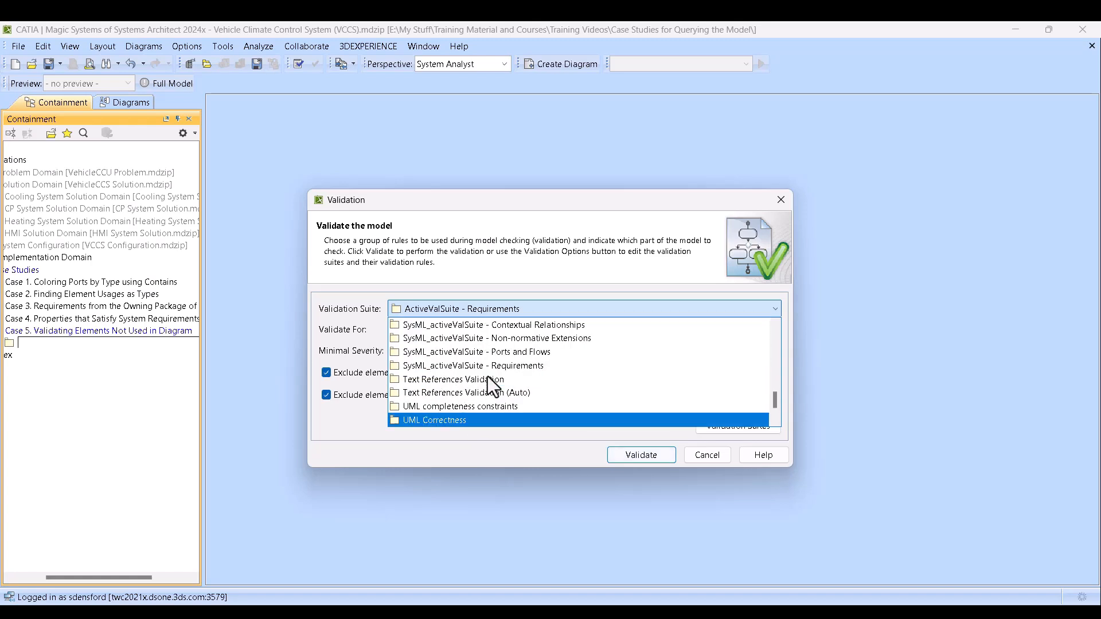
{"action": "scroll", "coordinate": [487, 376], "scroll_direction": "up", "scroll_amount": 8}
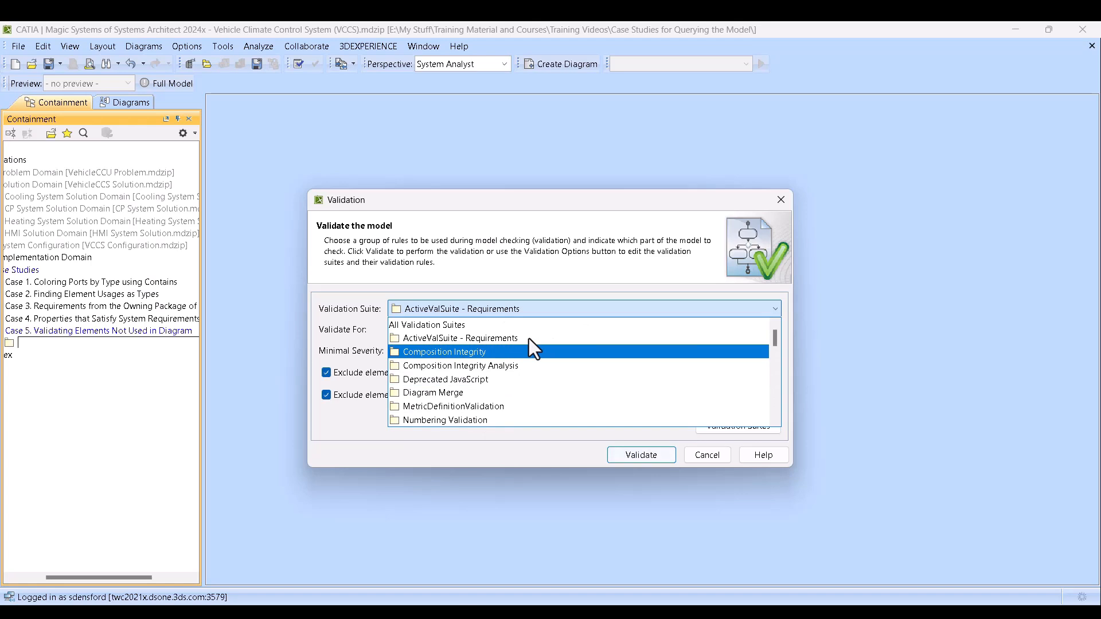
{"action": "left_click", "coordinate": [554, 451]}
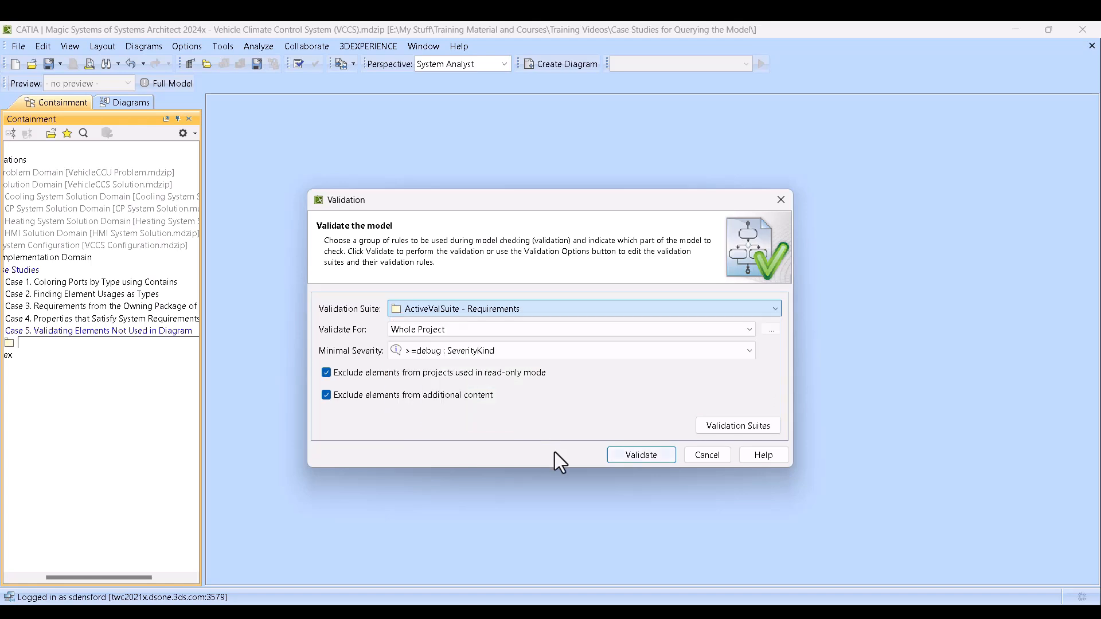
{"action": "left_click", "coordinate": [714, 455]}
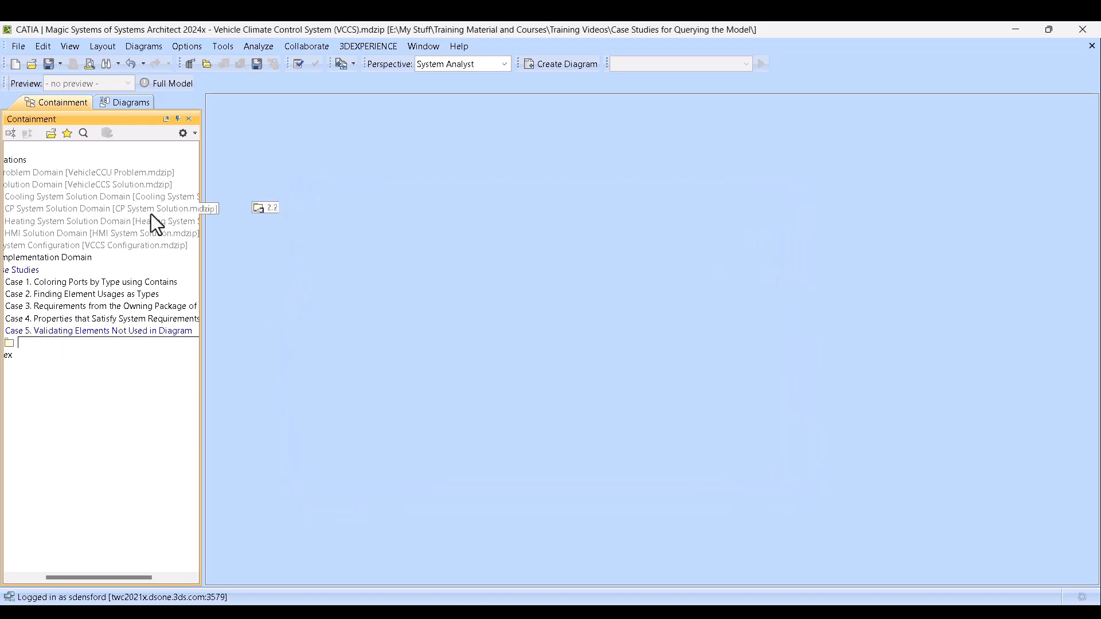
Name the nested package "Not Used Elements" and apply the validationSuite stereotype to it
{"action": "type", "text": "Not Used Elements"}
{"action": "key", "text": "Return"}
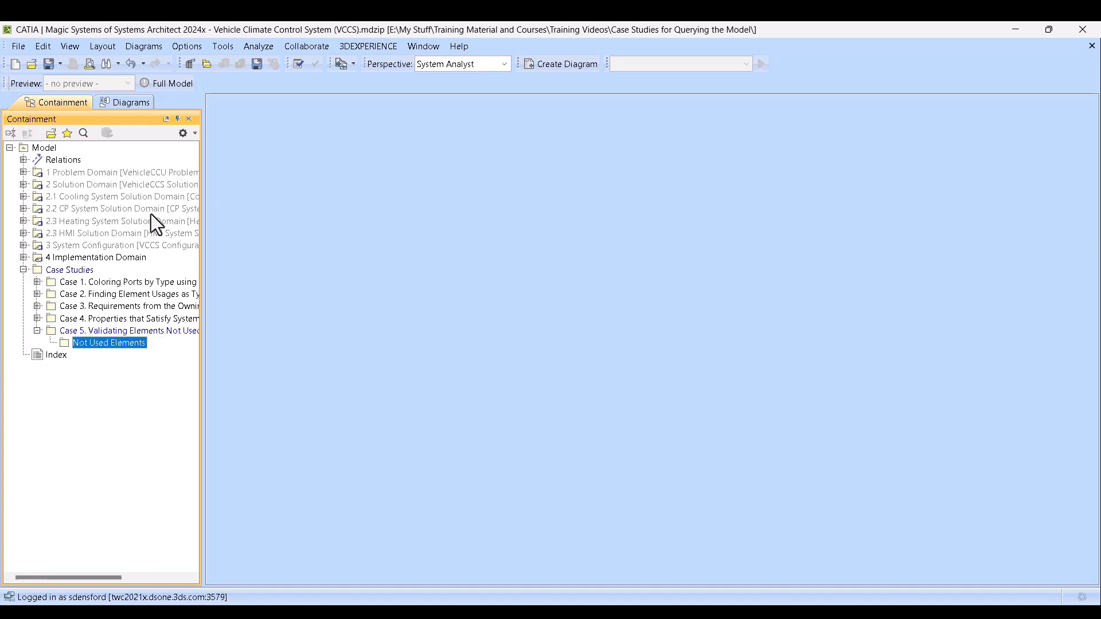
{"action": "right_click", "coordinate": [111, 342]}
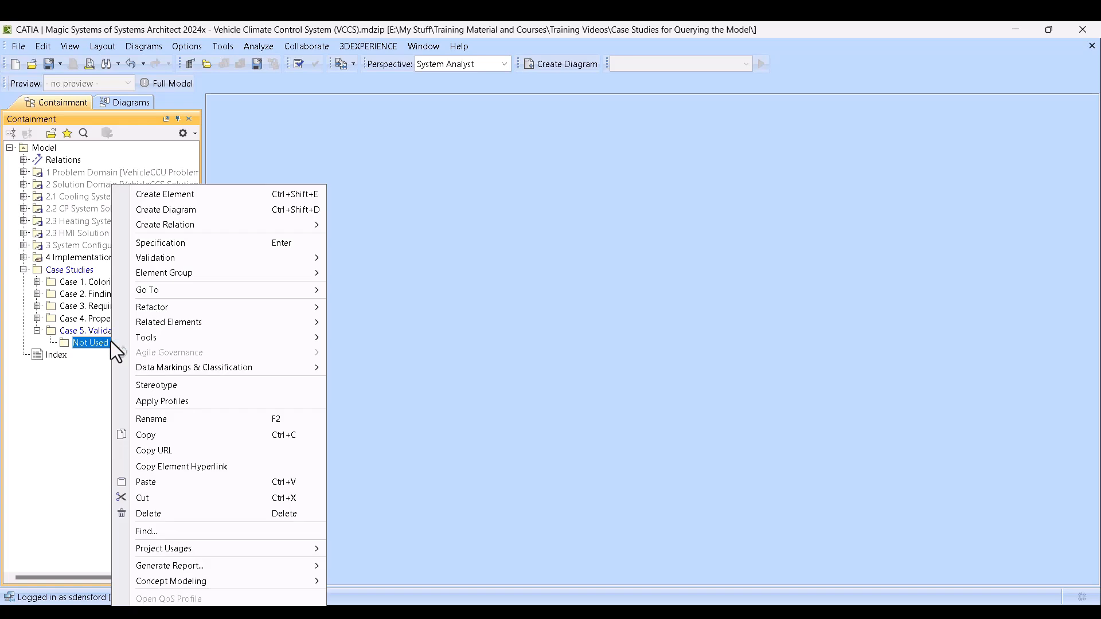
{"action": "left_click", "coordinate": [265, 385]}
{"action": "type", "text": "val"}
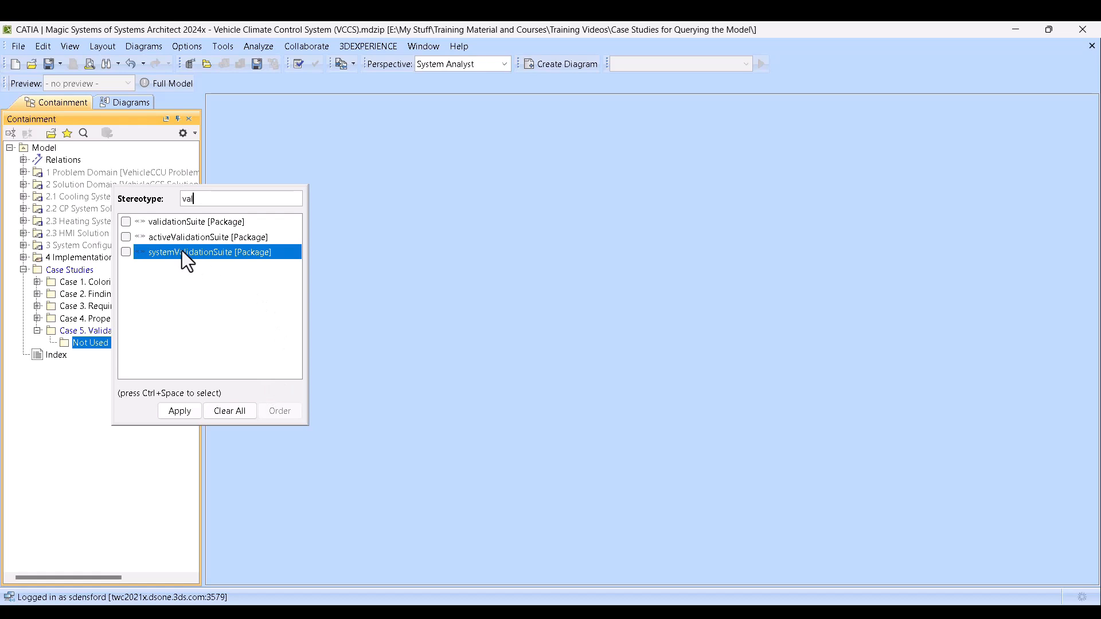
{"action": "left_click", "coordinate": [191, 223]}
{"action": "left_click", "coordinate": [179, 411]}
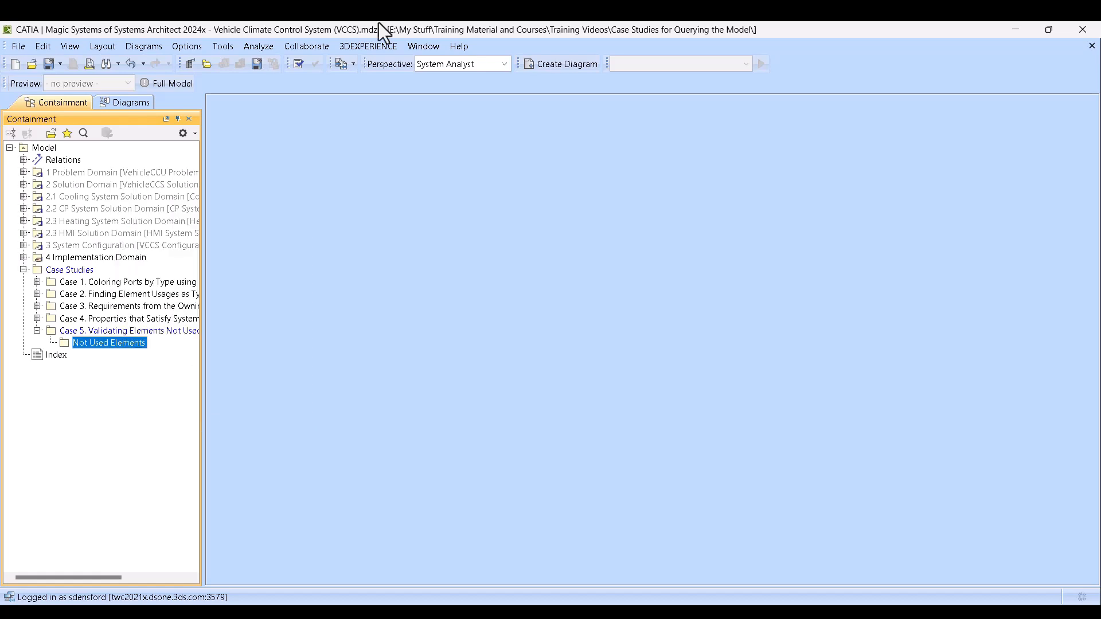
Create a new constraint in the specification of the Not Used Elements package
{"action": "right_click", "coordinate": [110, 343]}
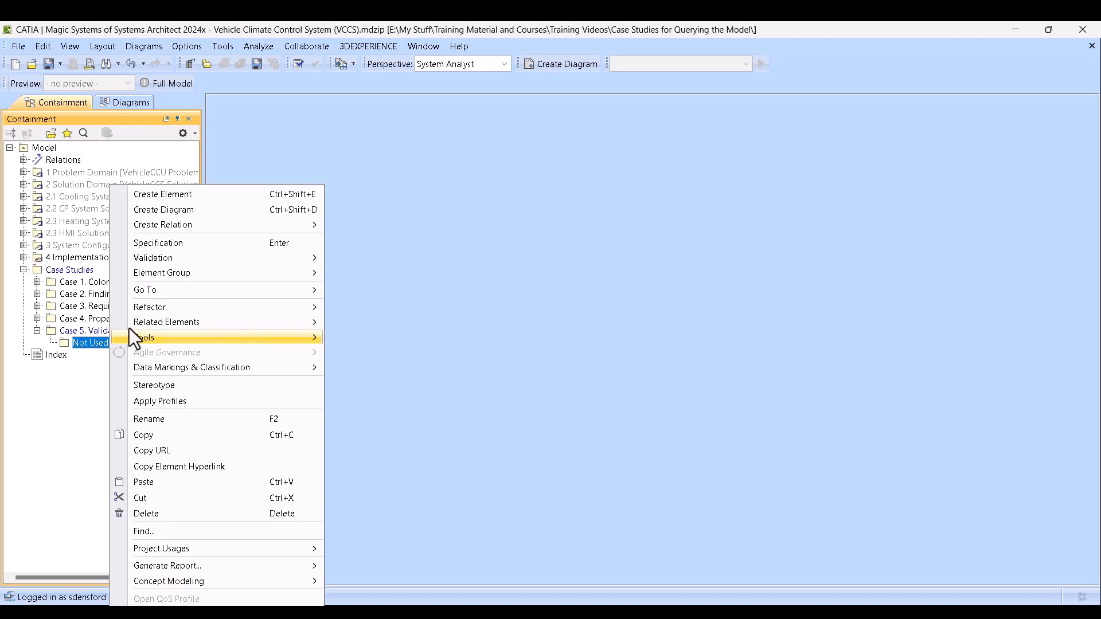
{"action": "mouse_move", "coordinate": [147, 300]}
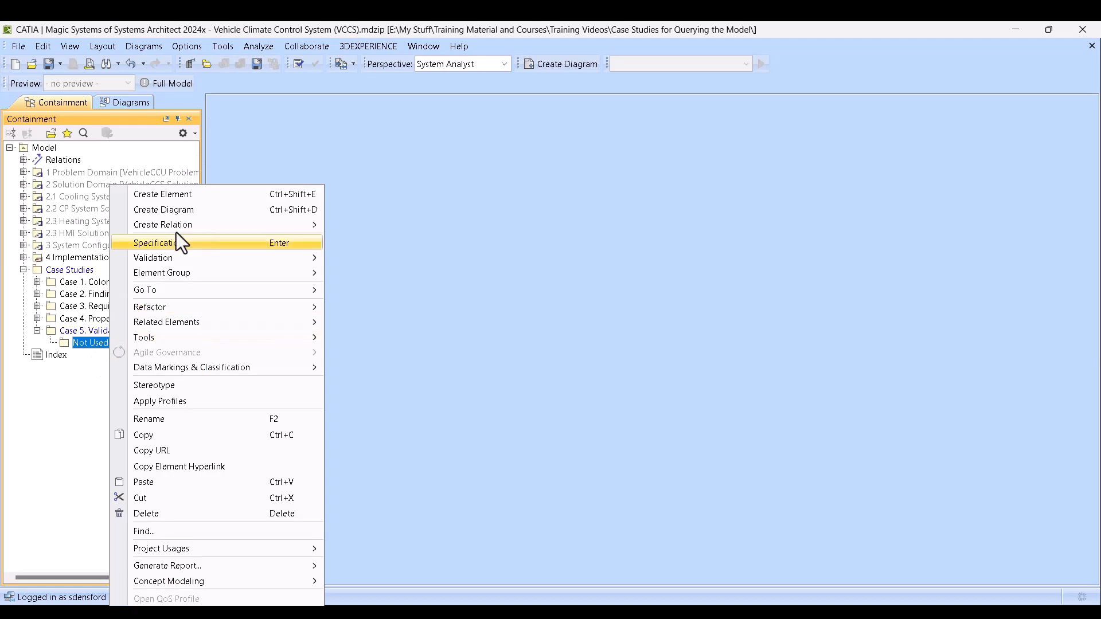
{"action": "left_click", "coordinate": [196, 244]}
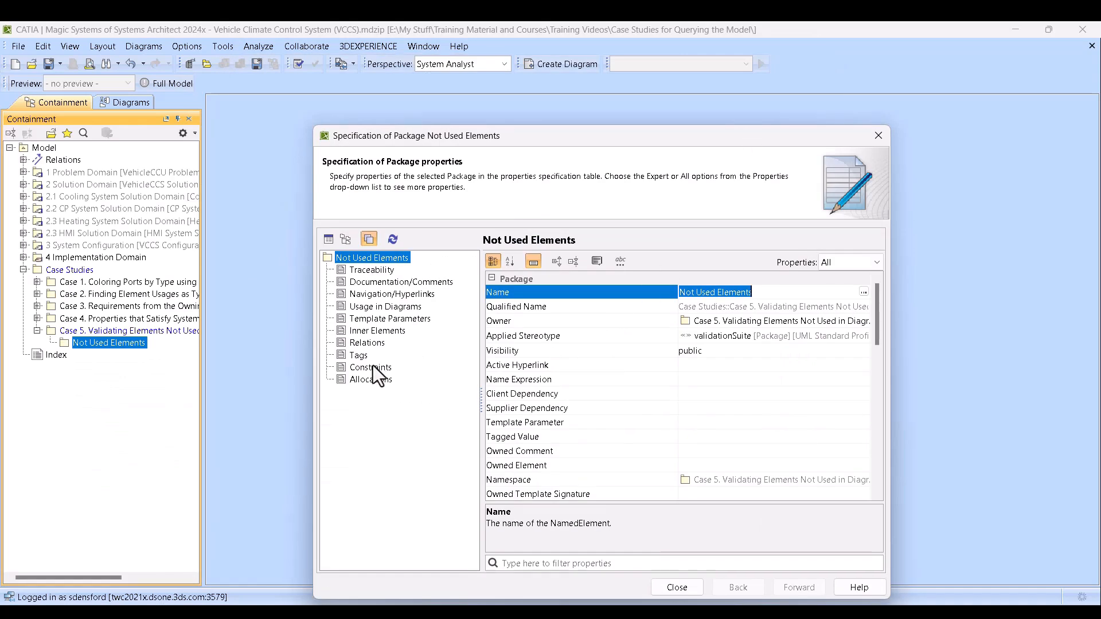
{"action": "left_click", "coordinate": [373, 365]}
{"action": "left_click", "coordinate": [665, 559]}
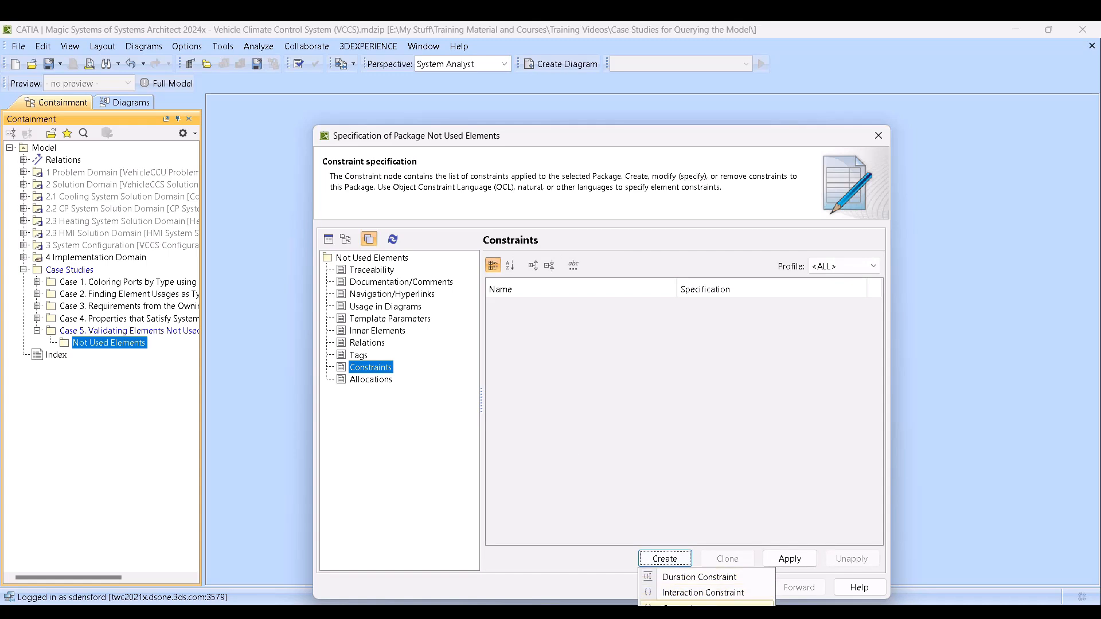
{"action": "left_click", "coordinate": [705, 604]}
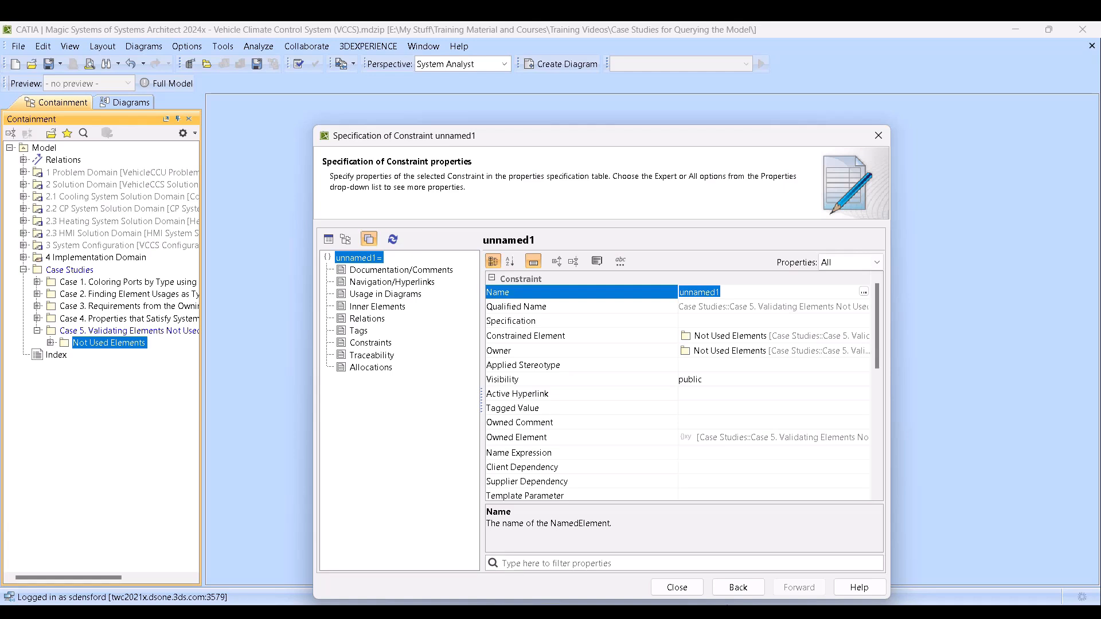
Apply the validationRule stereotype to the new constraint in the Not Used Elements package
{"action": "left_click", "coordinate": [729, 356]}
{"action": "left_click", "coordinate": [731, 363]}
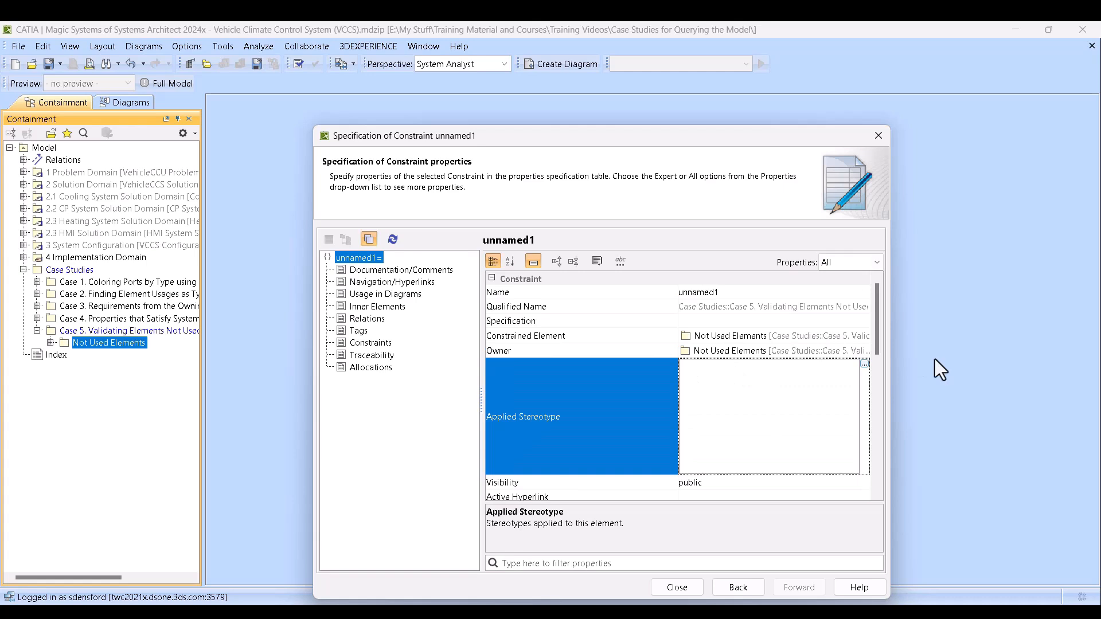
{"action": "left_click", "coordinate": [863, 365]}
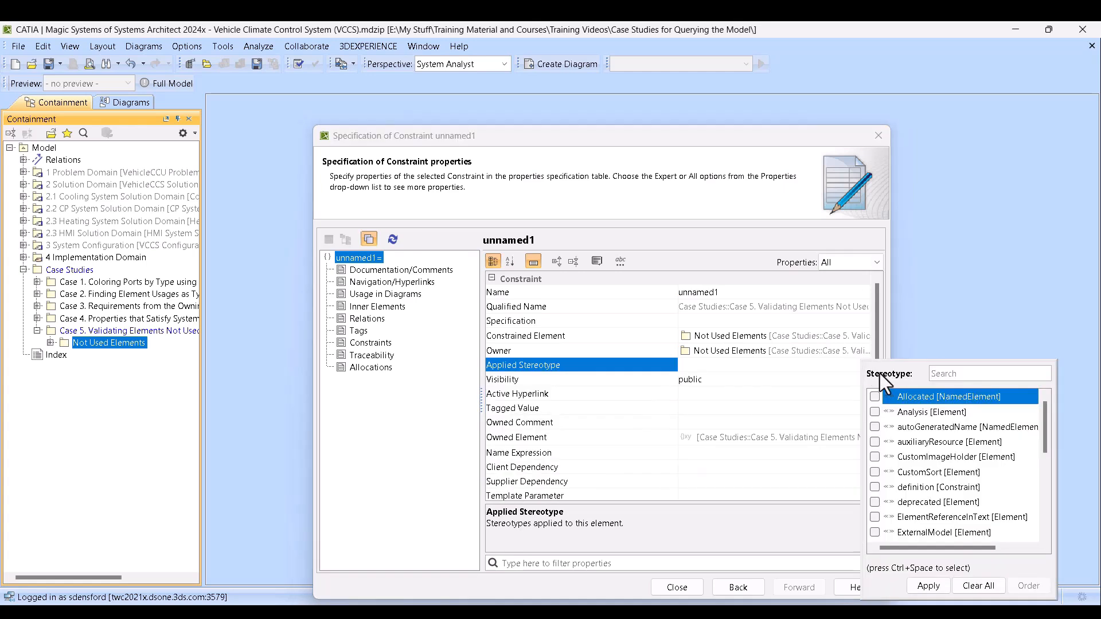
{"action": "type", "text": "val"}
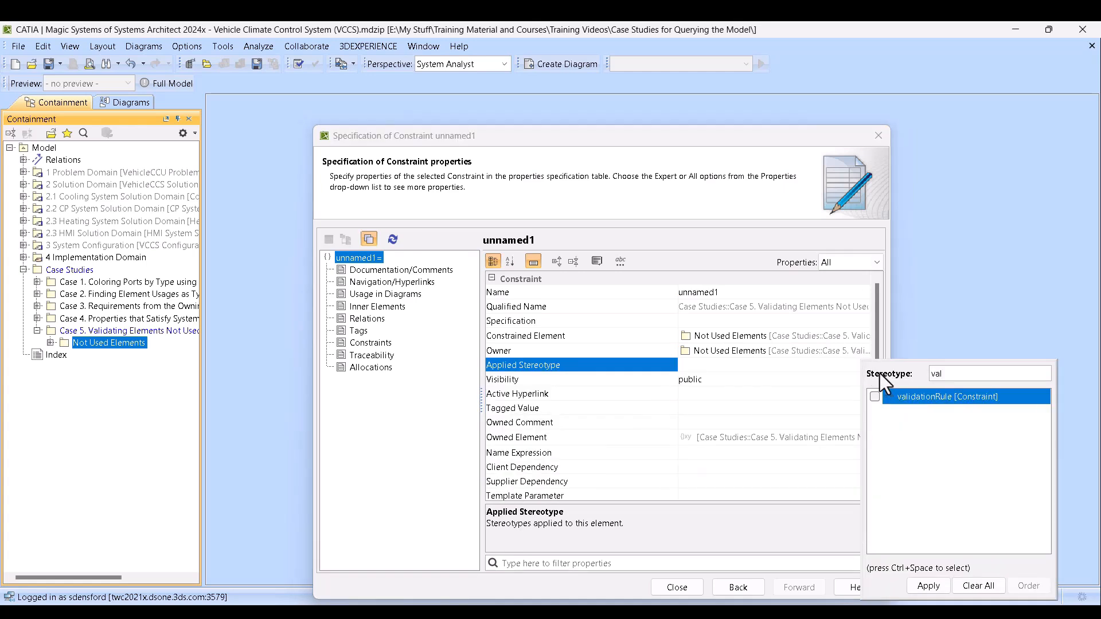
{"action": "left_click", "coordinate": [969, 396]}
{"action": "left_click", "coordinate": [928, 586]}
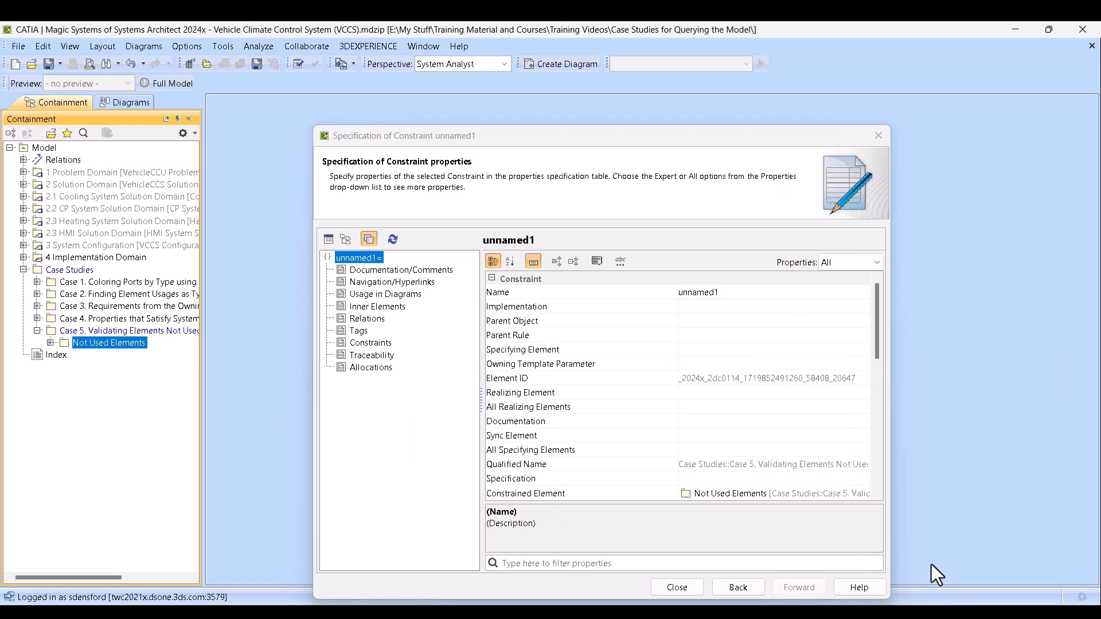
Name the constraint ElementsNotOnDiagram
{"action": "left_click", "coordinate": [754, 294]}
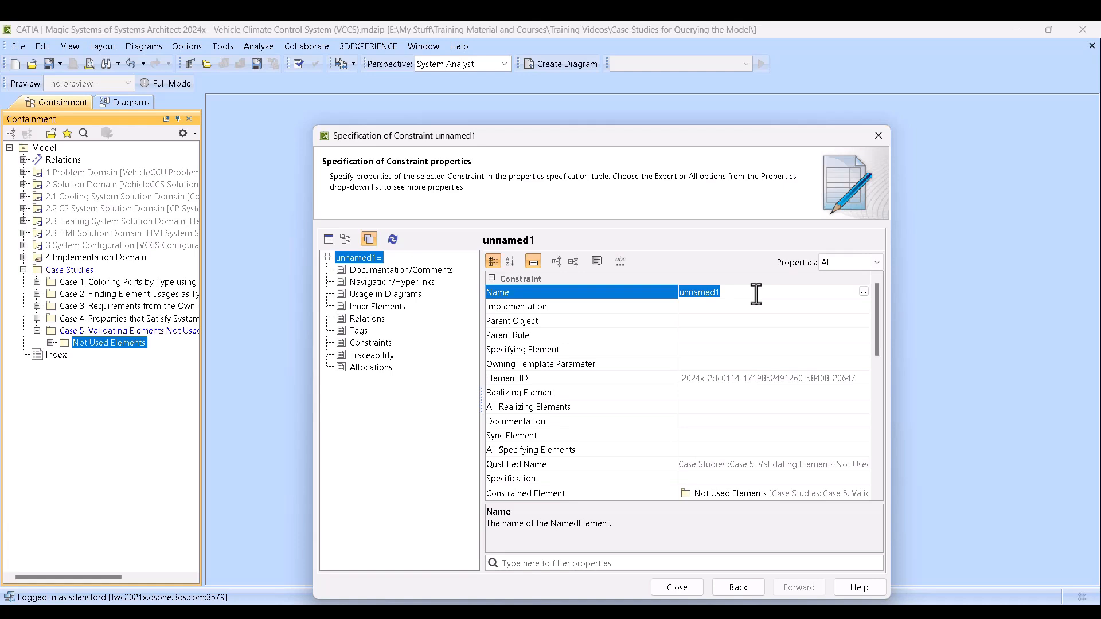
{"action": "type", "text": "ElementsNotOnDiagram"}
{"action": "left_click", "coordinate": [748, 318]}
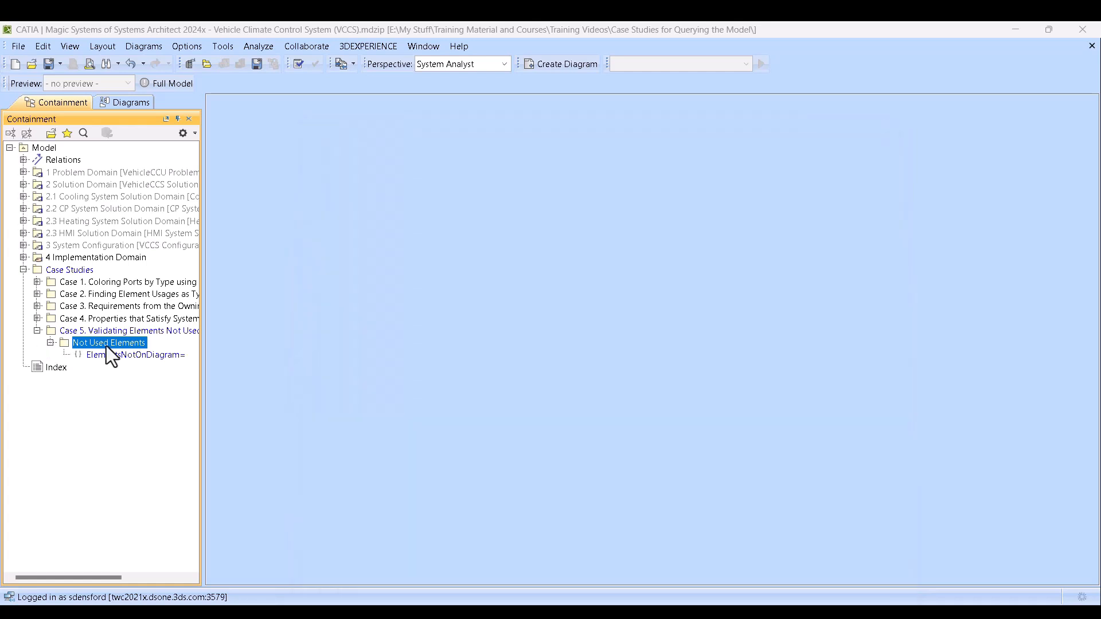
Set the validation rule abbreviation of the ElementsNotOnDiagram constraint to "!Used" in its specification
{"action": "double_click", "coordinate": [117, 355]}
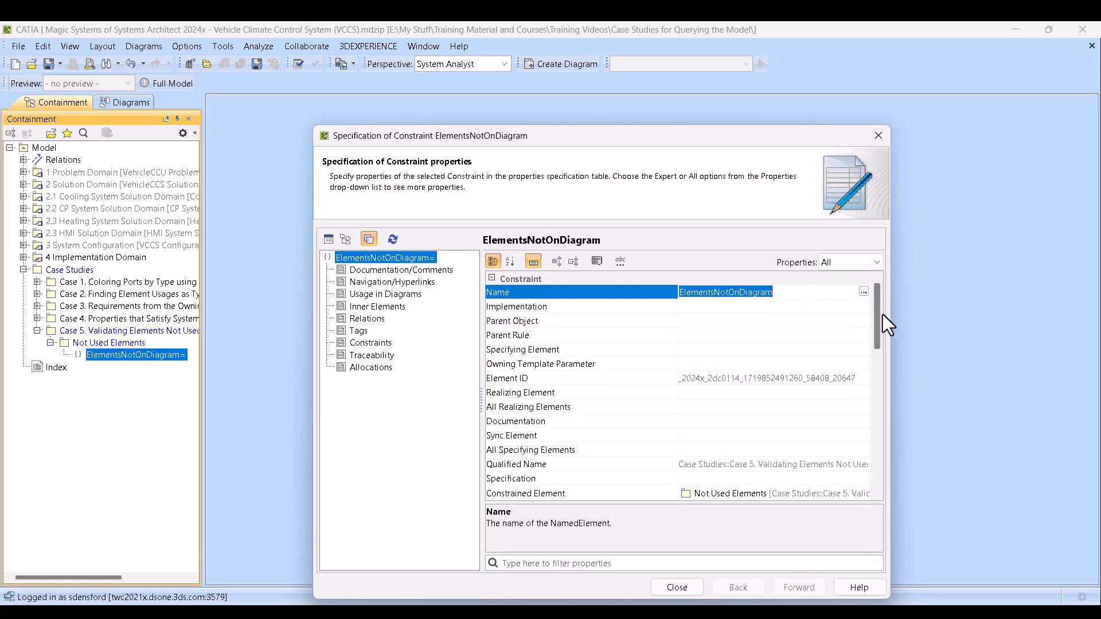
{"action": "left_click_drag", "start_coordinate": [883, 318], "coordinate": [872, 483]}
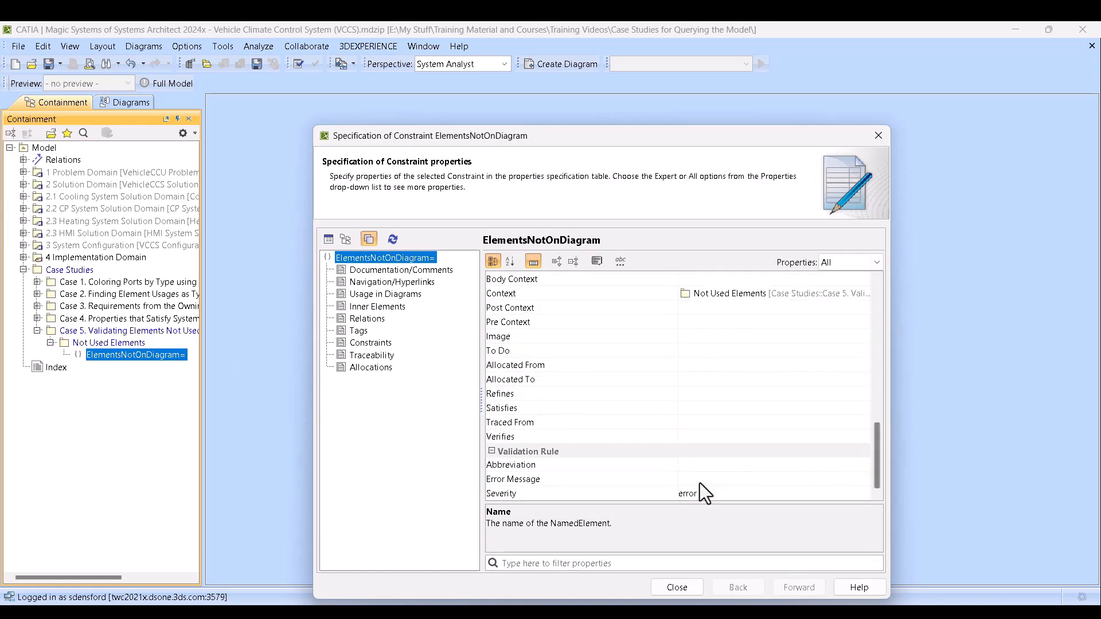
{"action": "left_click", "coordinate": [703, 470]}
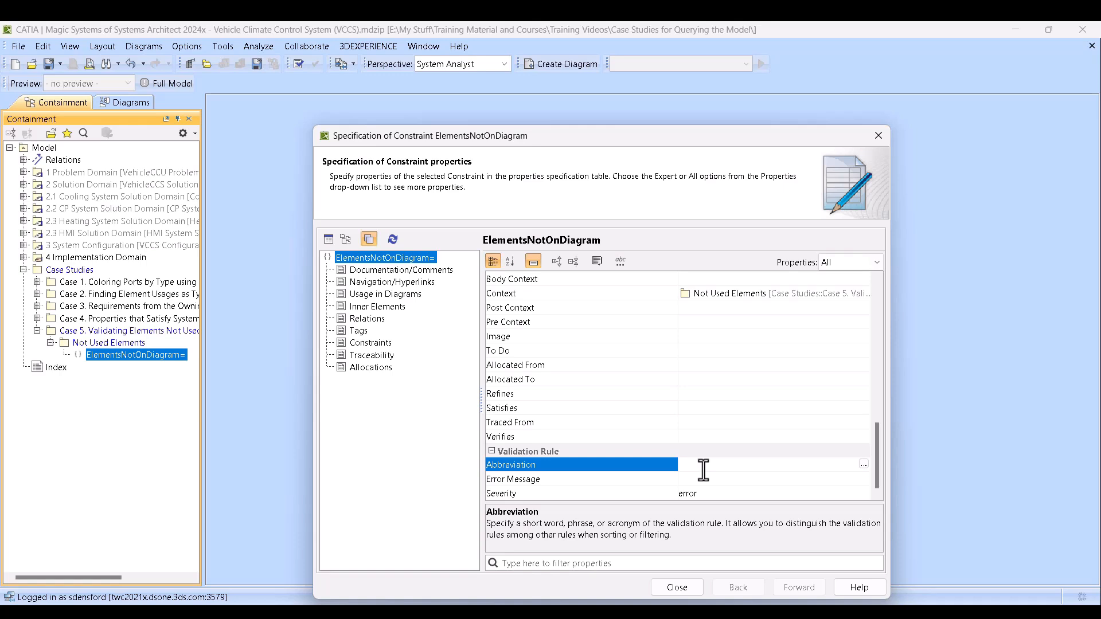
{"action": "type", "text": "!Used"}
{"action": "key", "text": "Return"}
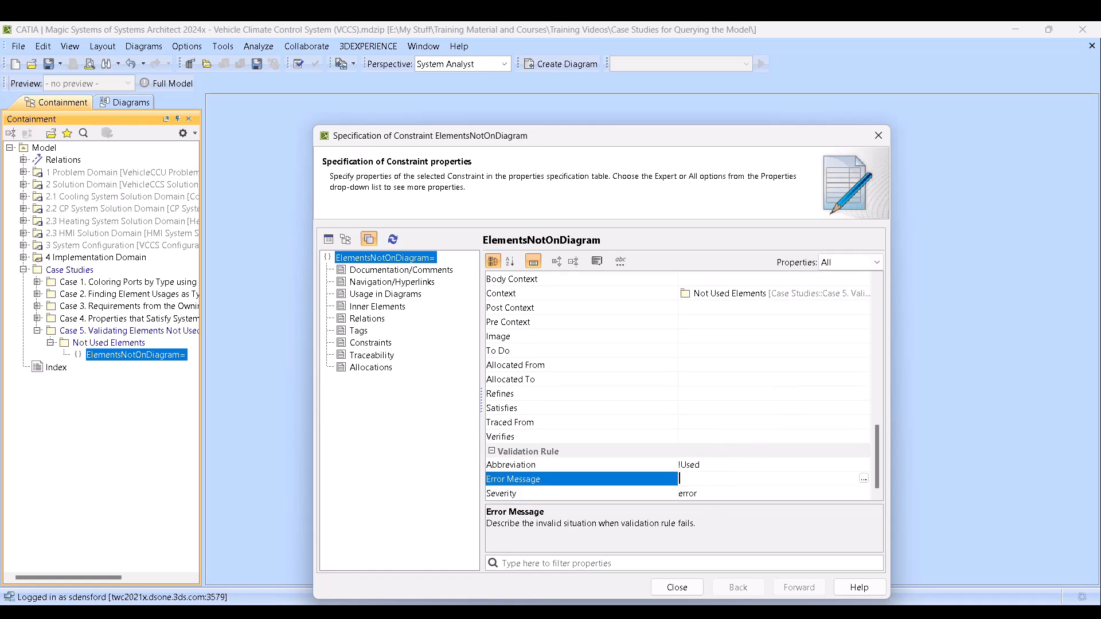
Set the rule's error message to "The element is not used on any diagram." and close the specification
{"action": "left_click", "coordinate": [620, 261]}
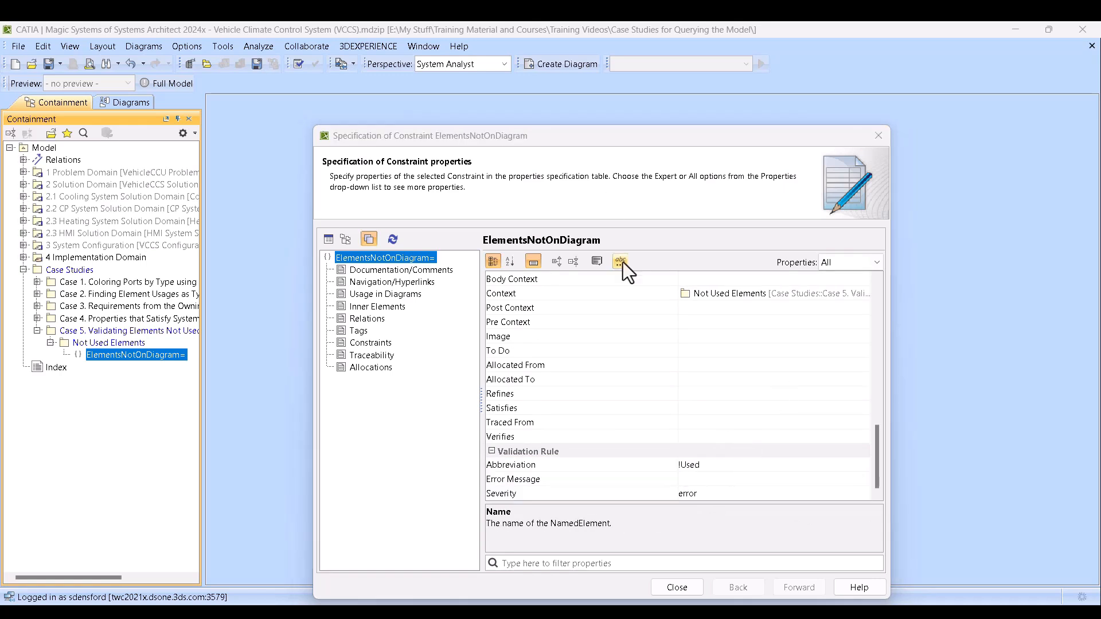
{"action": "left_click", "coordinate": [802, 483]}
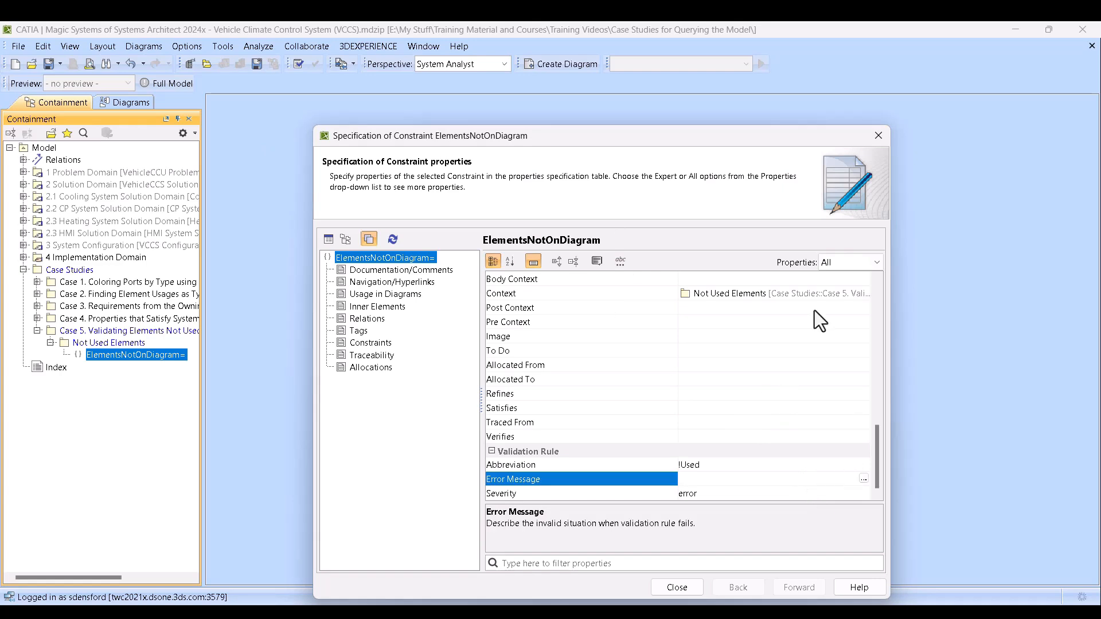
{"action": "type", "text": "The element is not used on any diagram."}
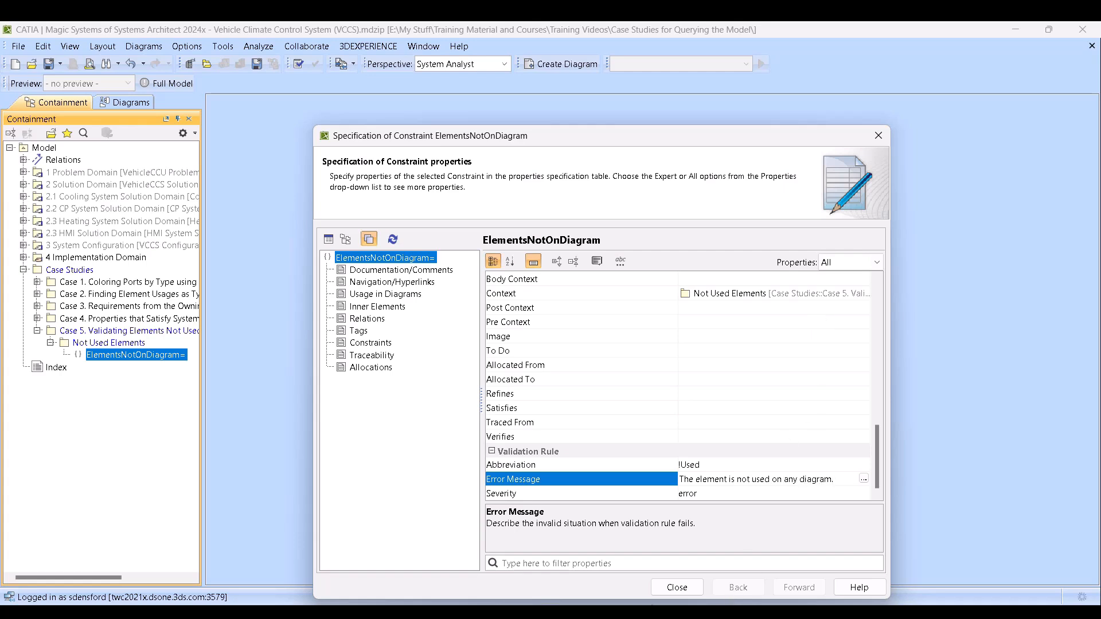
{"action": "left_click", "coordinate": [676, 587]}
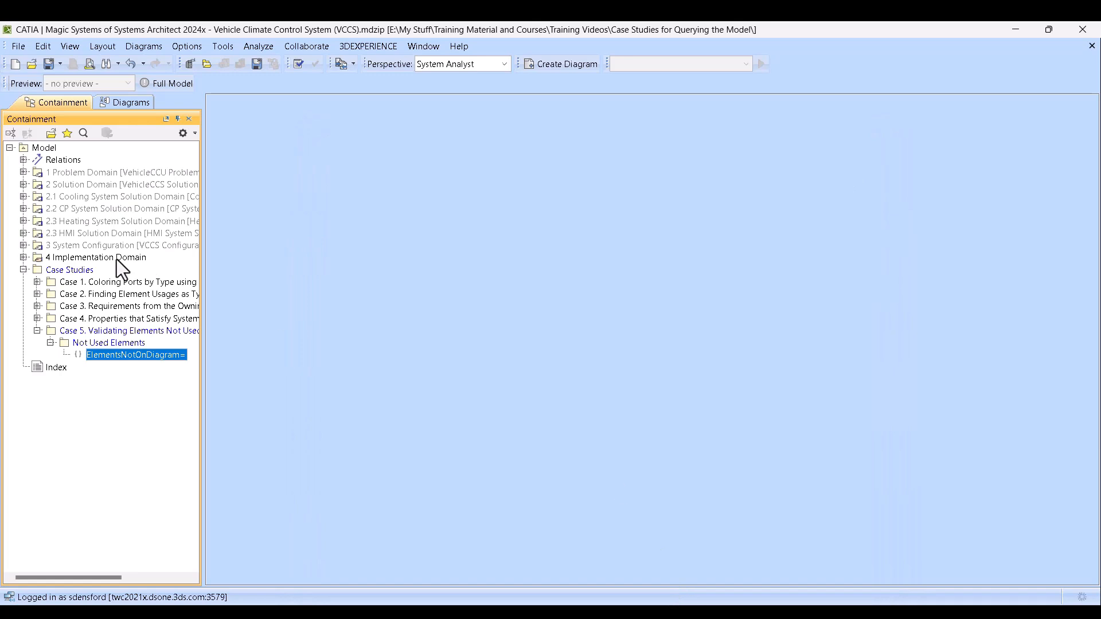
Replace the Not Used Elements package with the SysML Block [Class] as the constrained element of ElementsNotOnDiagram
{"action": "double_click", "coordinate": [101, 355]}
{"action": "scroll", "coordinate": [731, 339], "scroll_direction": "down", "scroll_amount": 3}
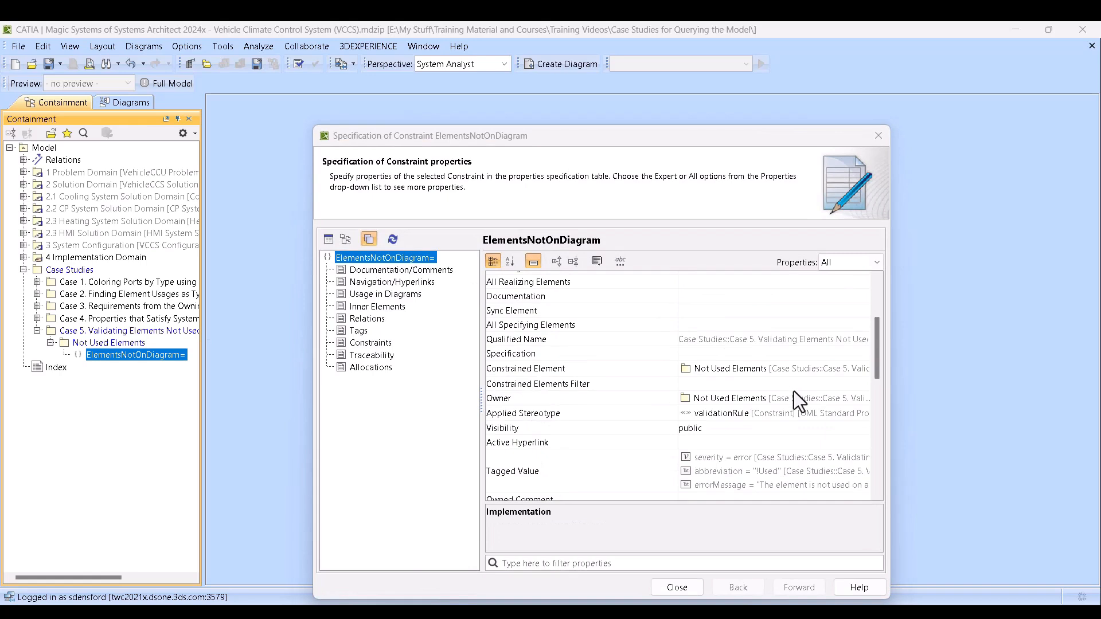
{"action": "left_click", "coordinate": [803, 373]}
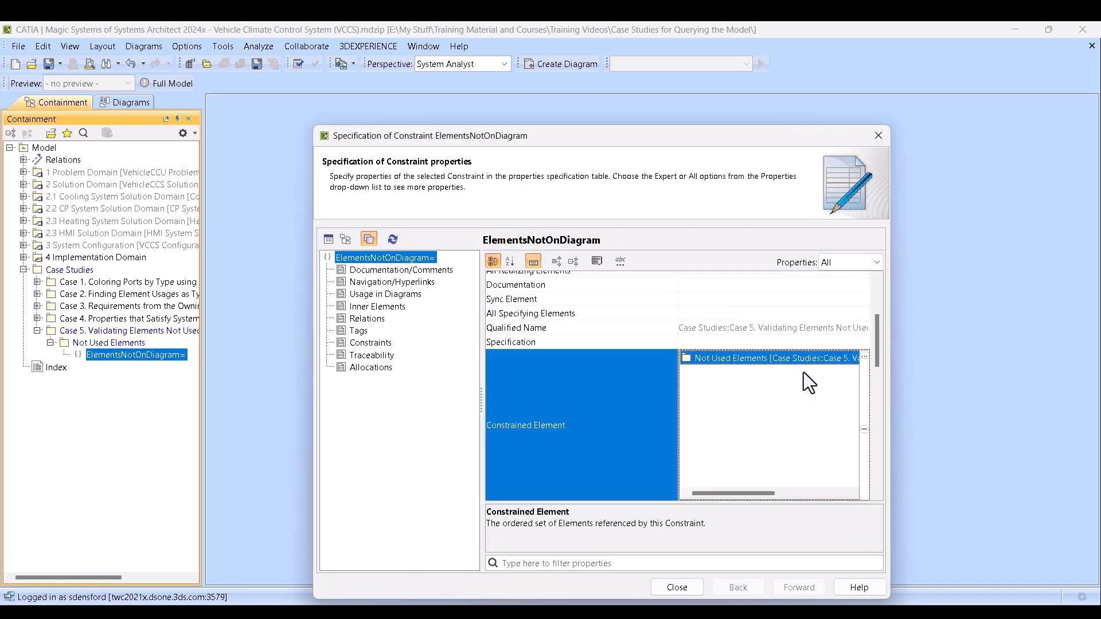
{"action": "left_click", "coordinate": [866, 432]}
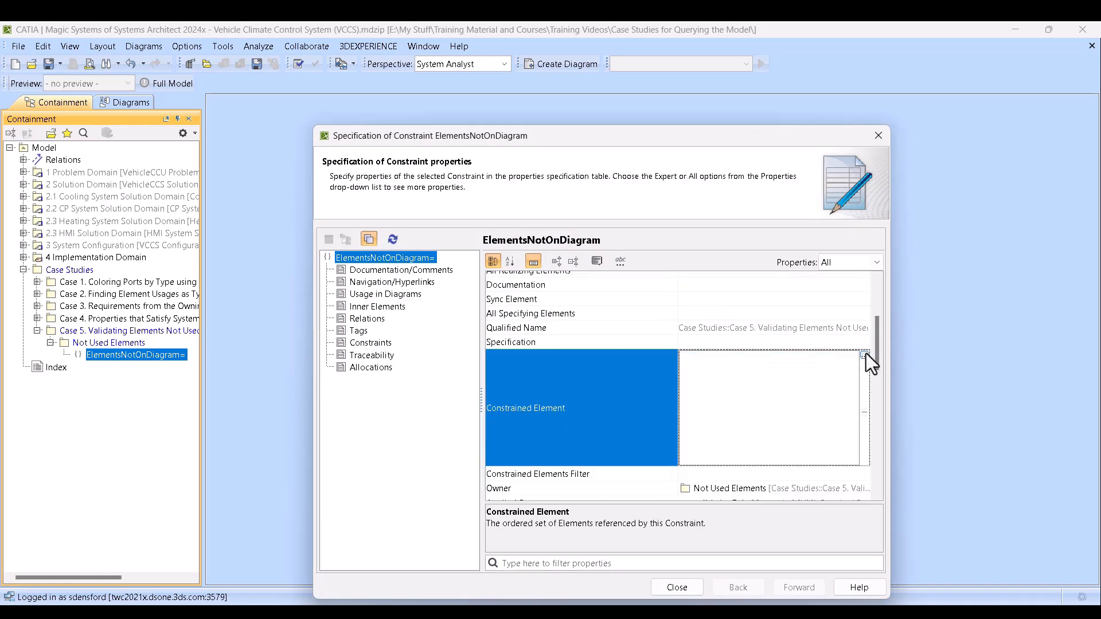
{"action": "left_click", "coordinate": [864, 355]}
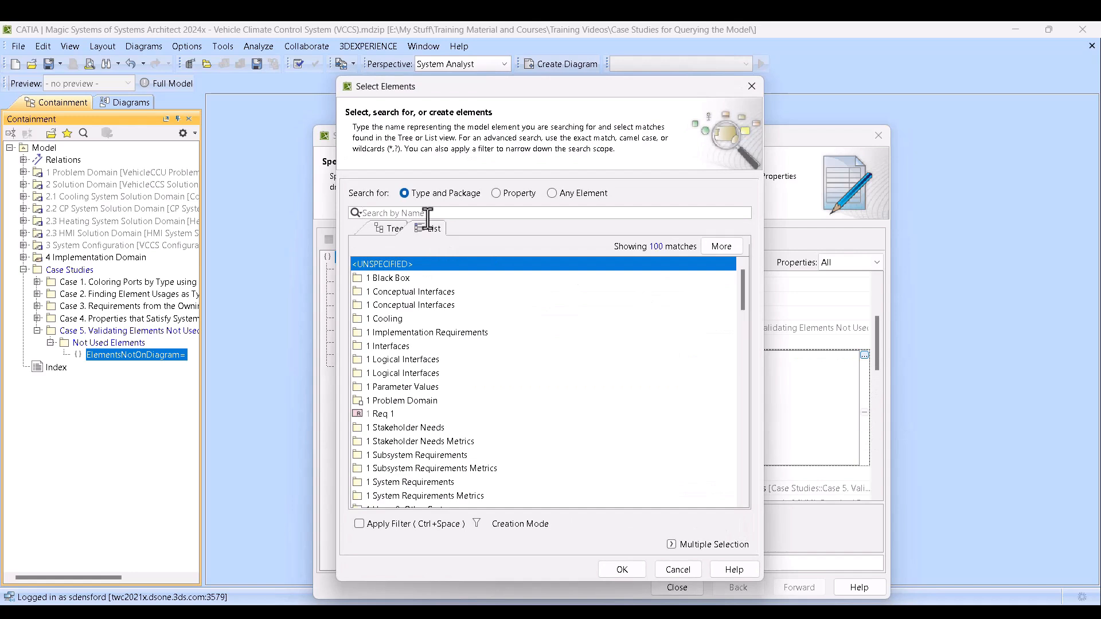
{"action": "type", "text": "block"}
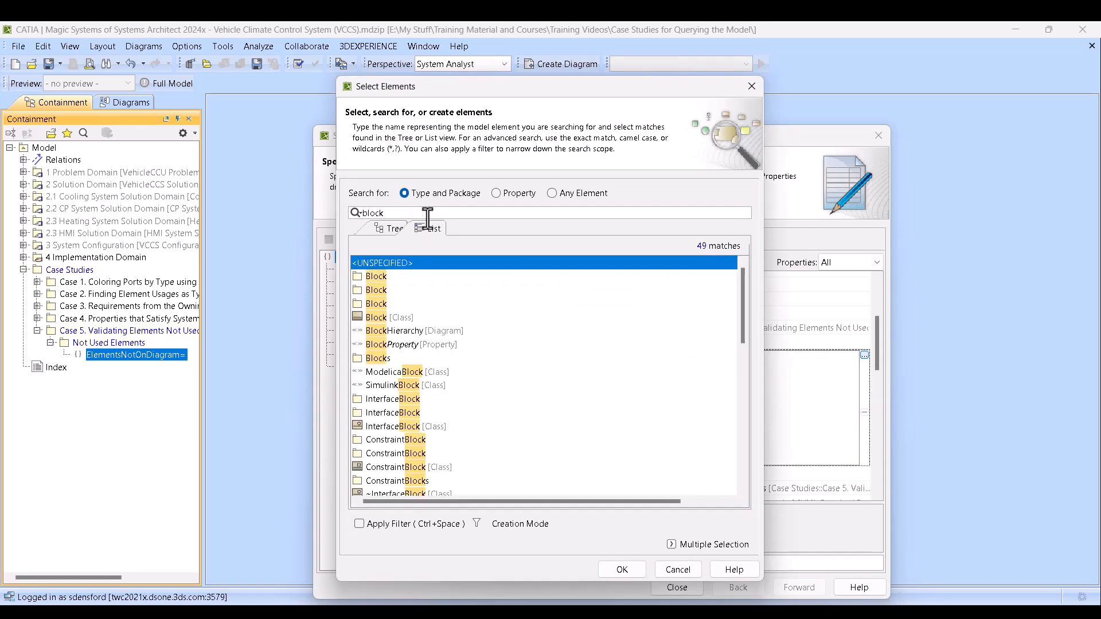
{"action": "left_click", "coordinate": [404, 317]}
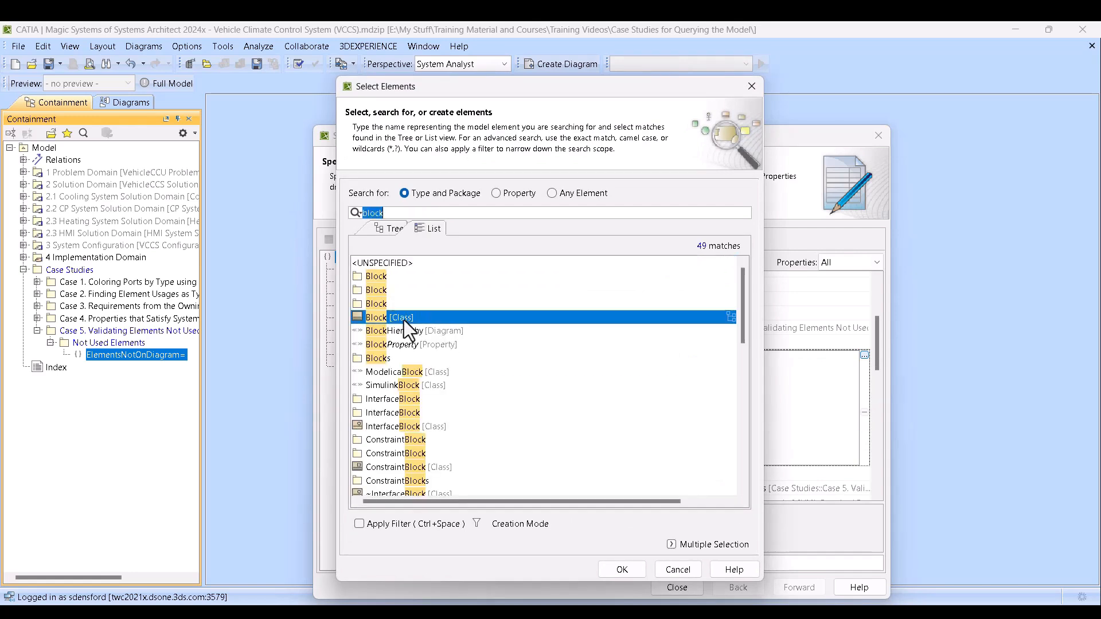
{"action": "left_click", "coordinate": [631, 570]}
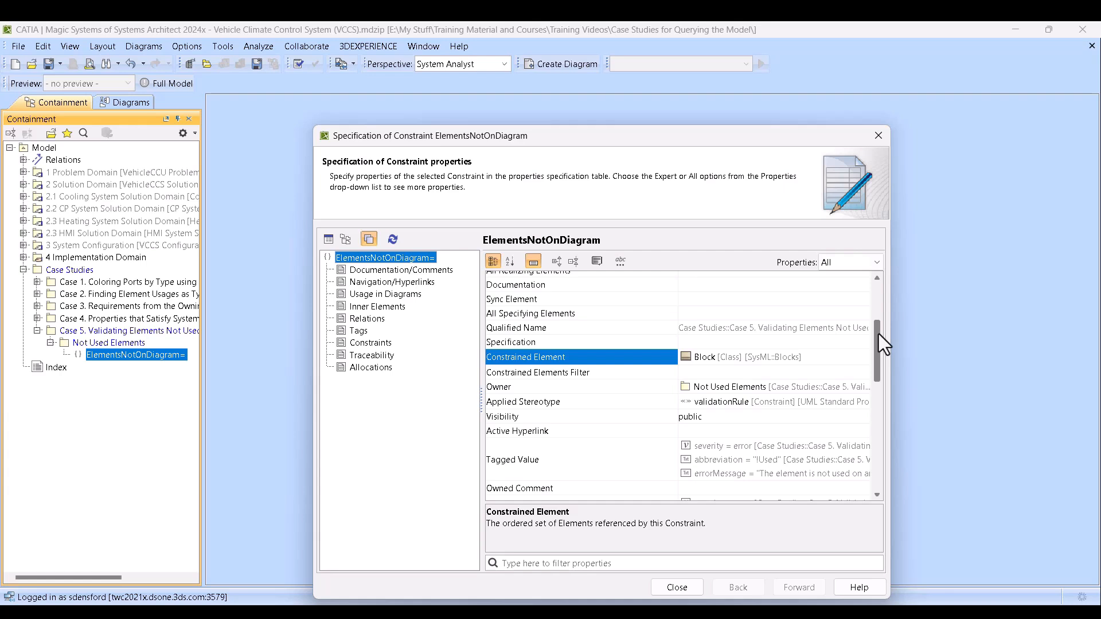
Open the constraint's Specification property for editing and set its language to StructuredExpression
{"action": "left_click_drag", "start_coordinate": [878, 335], "coordinate": [877, 340]}
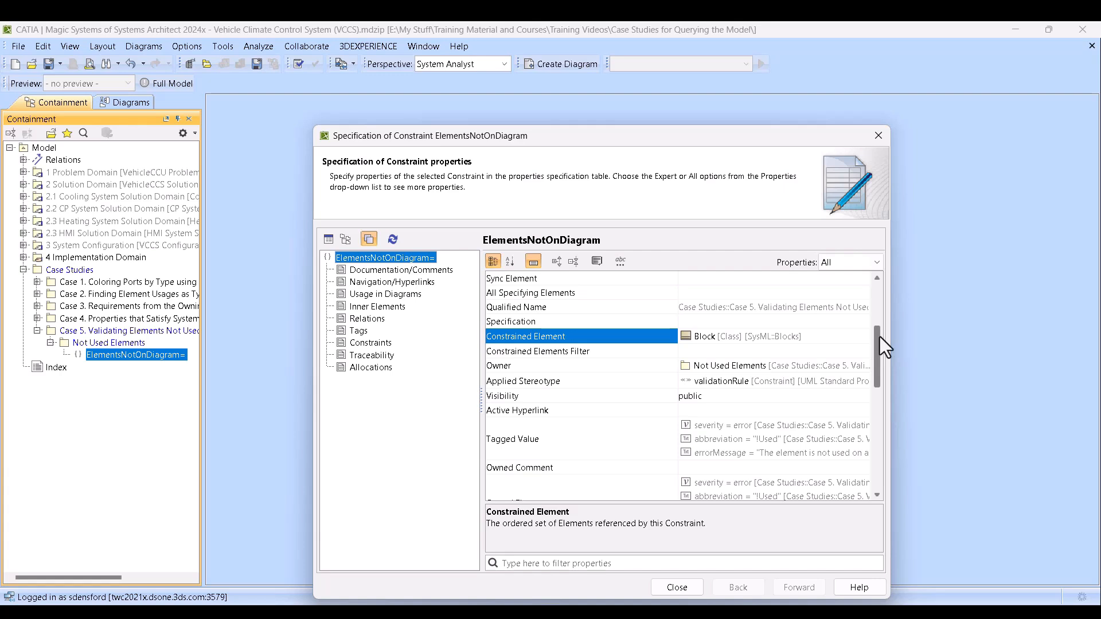
{"action": "mouse_move", "coordinate": [877, 339]}
{"action": "left_mouse_down"}
{"action": "mouse_move", "coordinate": [877, 353]}
{"action": "mouse_move", "coordinate": [880, 325]}
{"action": "left_mouse_up"}
{"action": "left_click", "coordinate": [850, 387]}
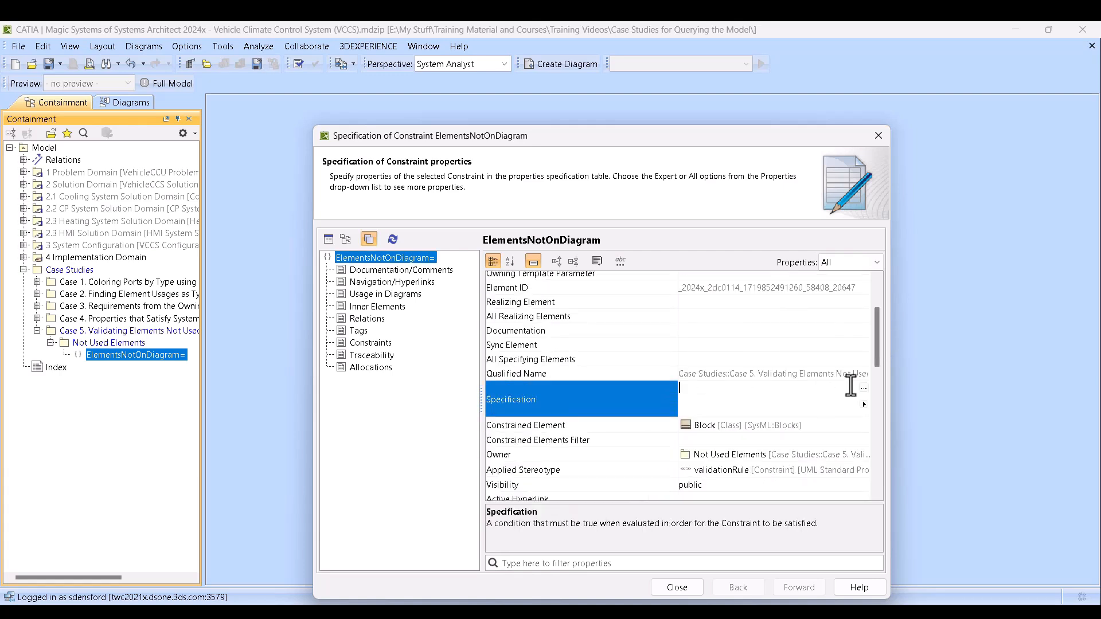
{"action": "left_click", "coordinate": [864, 388]}
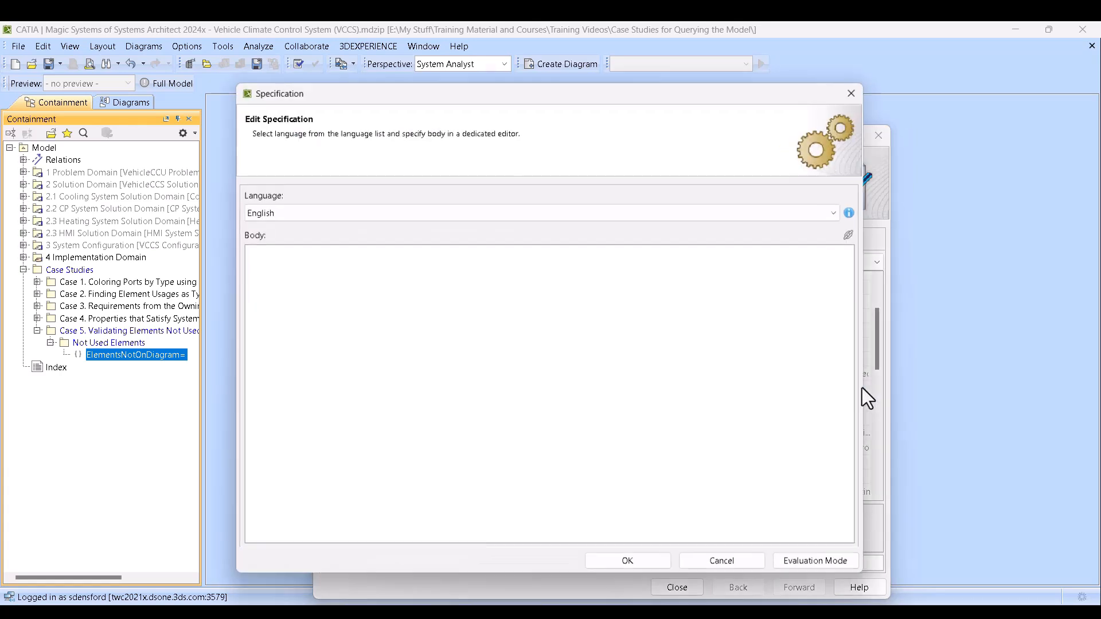
{"action": "left_click", "coordinate": [469, 215]}
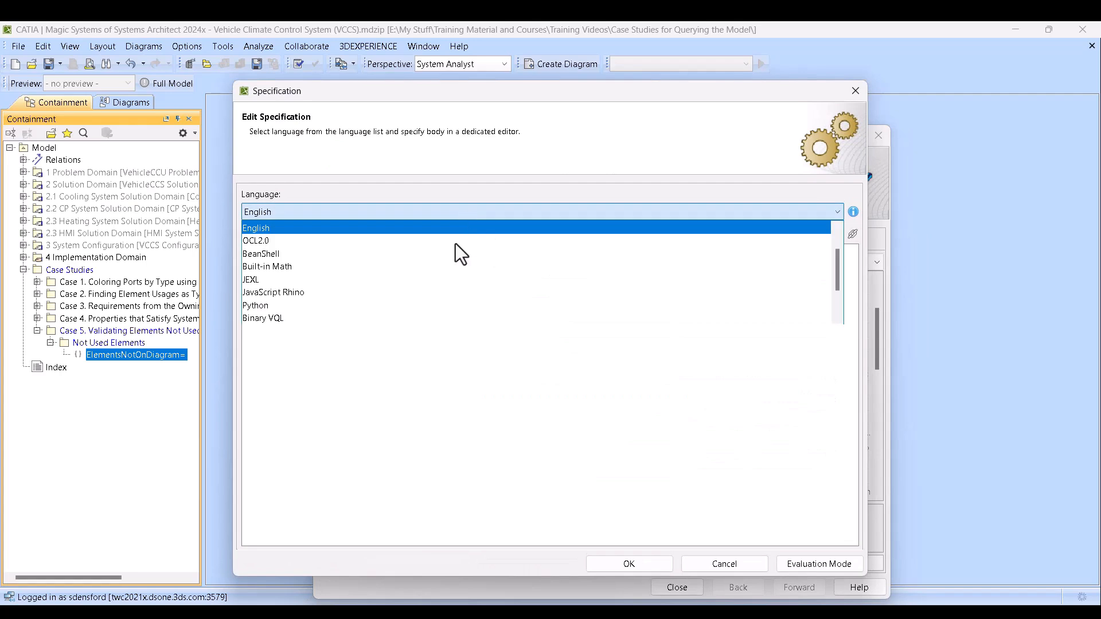
{"action": "scroll", "coordinate": [456, 244], "scroll_direction": "down", "scroll_amount": 2}
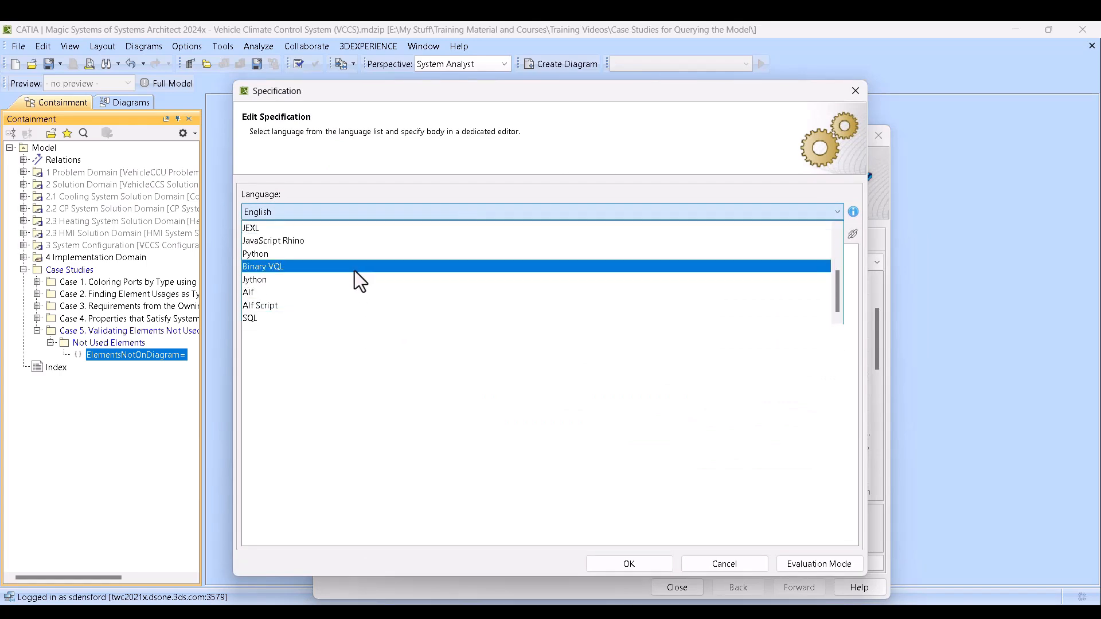
{"action": "scroll", "coordinate": [358, 270], "scroll_direction": "up", "scroll_amount": 3}
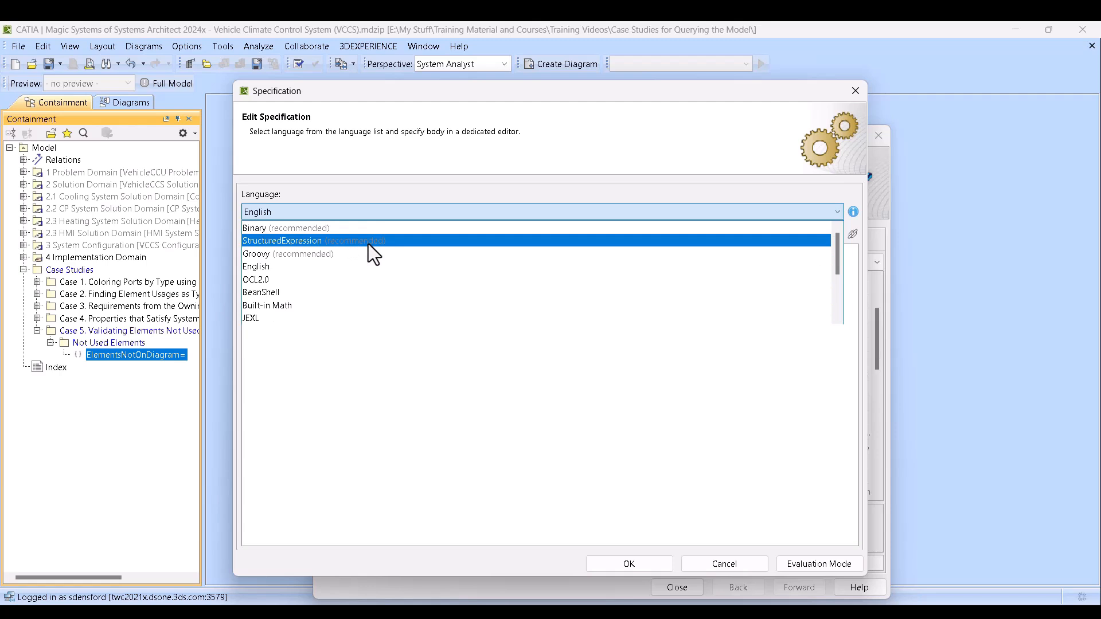
{"action": "left_click", "coordinate": [373, 253]}
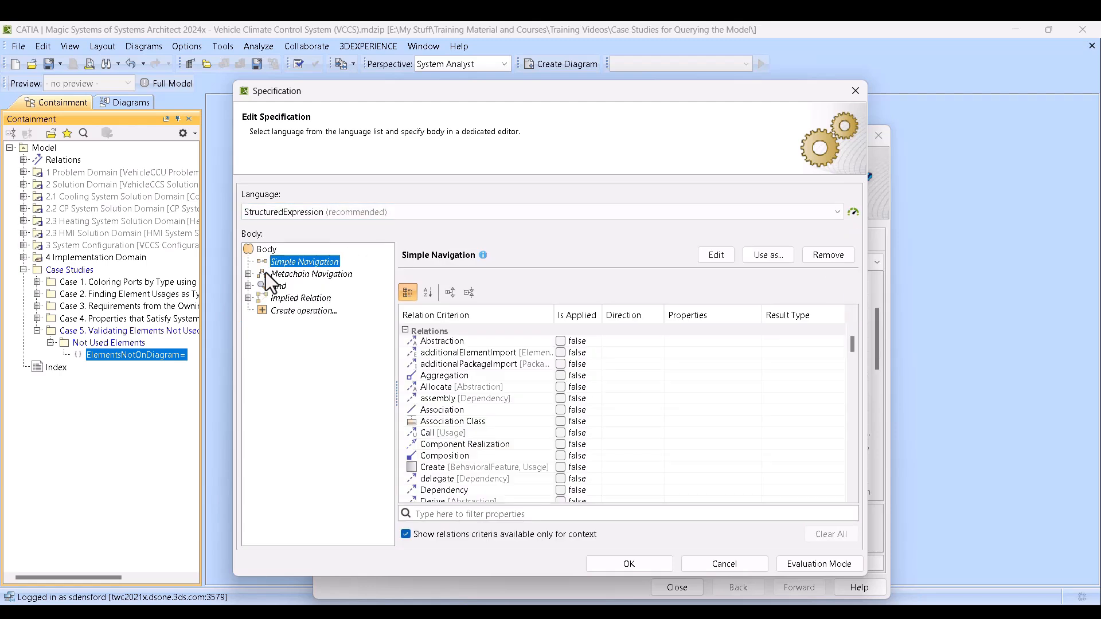
Create an operation from the model in the expression body, using the Not operation
{"action": "left_click", "coordinate": [287, 310]}
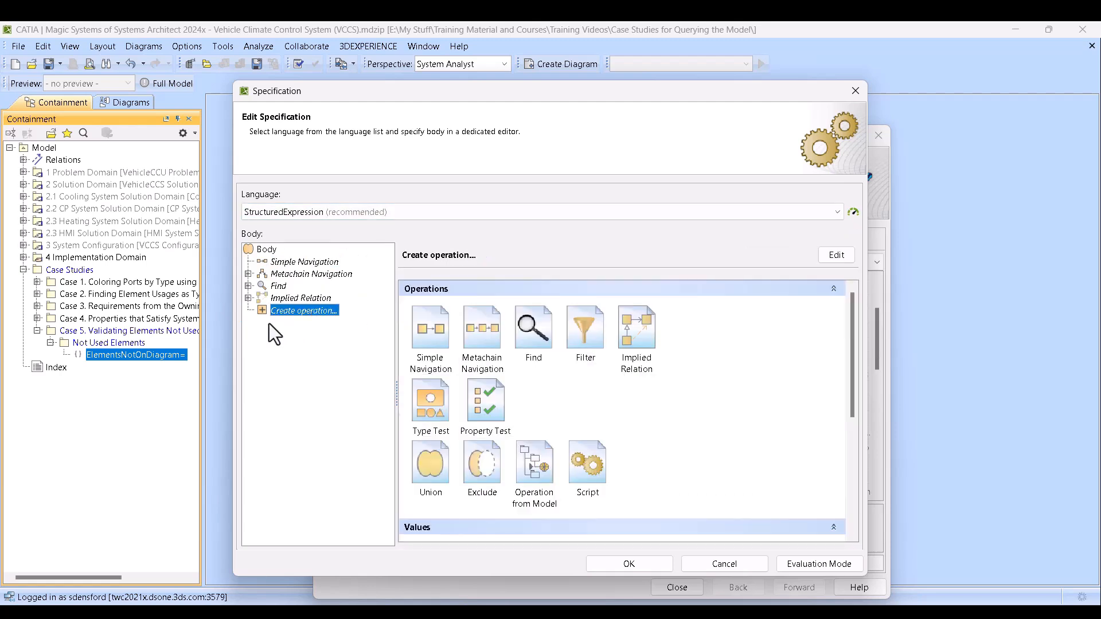
{"action": "left_click", "coordinate": [533, 479]}
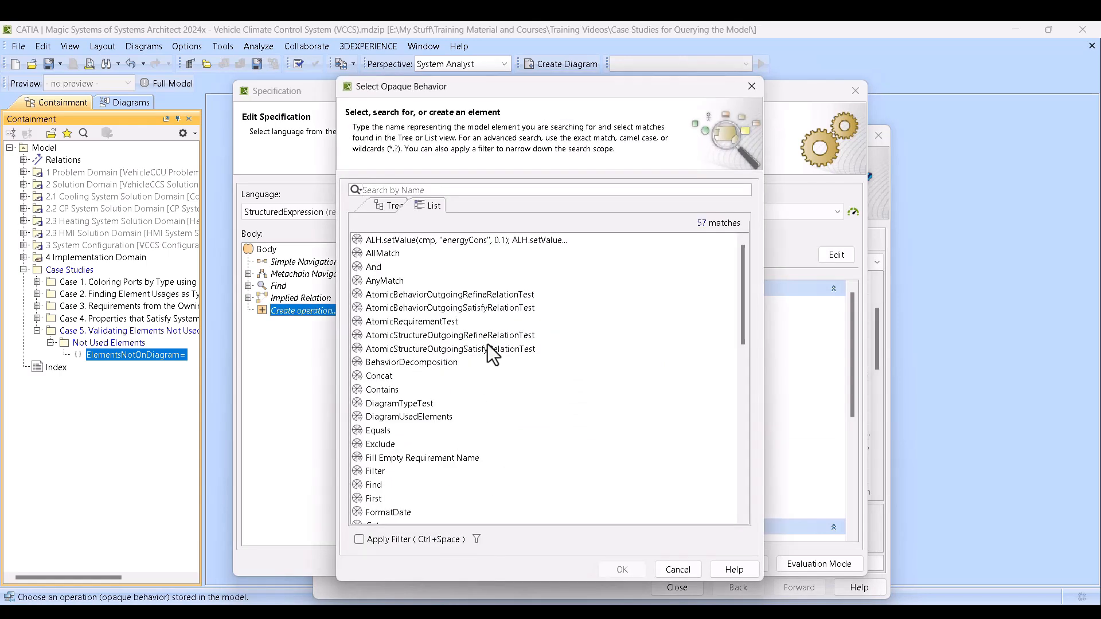
{"action": "type", "text": "not"}
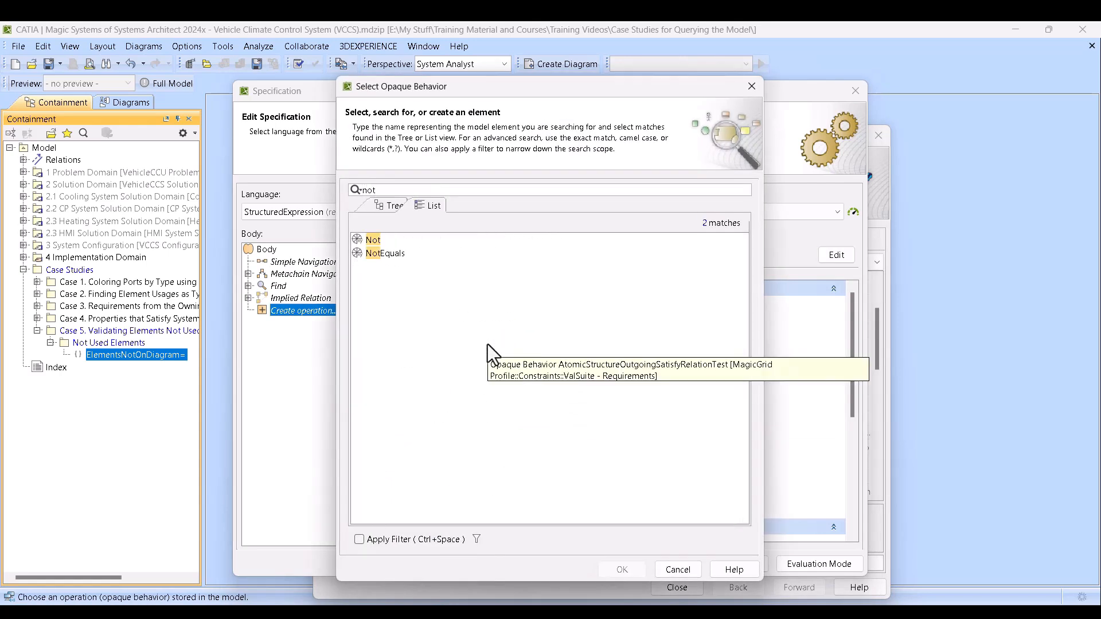
{"action": "left_click", "coordinate": [371, 239]}
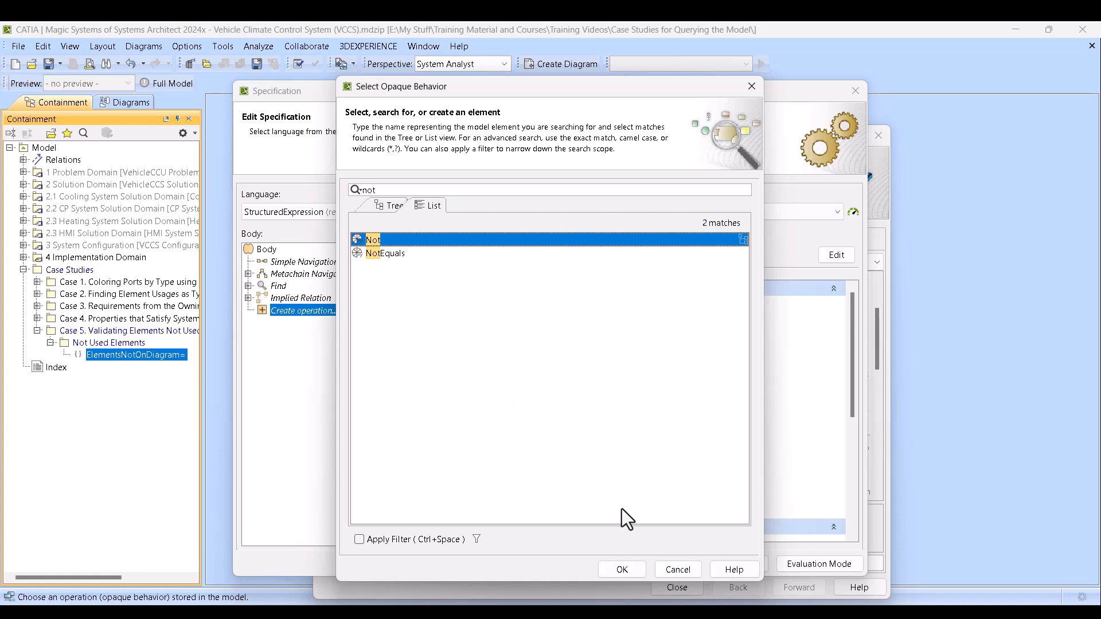
{"action": "left_click", "coordinate": [622, 574]}
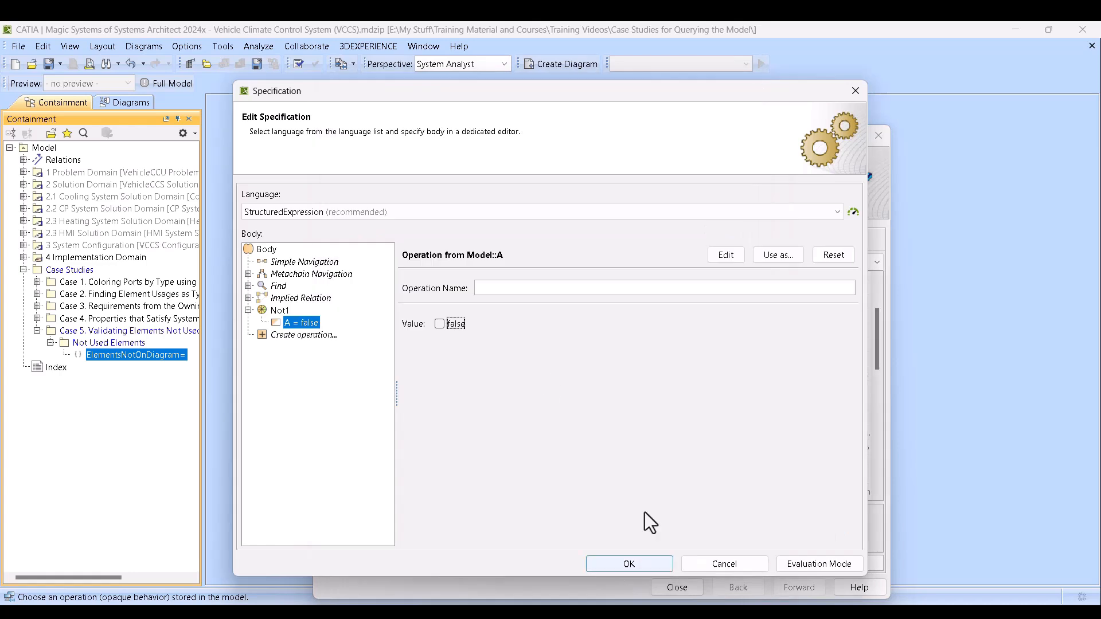
Reset argument A of the Not operation and assign it the IsEmpty operation from the model
{"action": "left_click", "coordinate": [827, 257]}
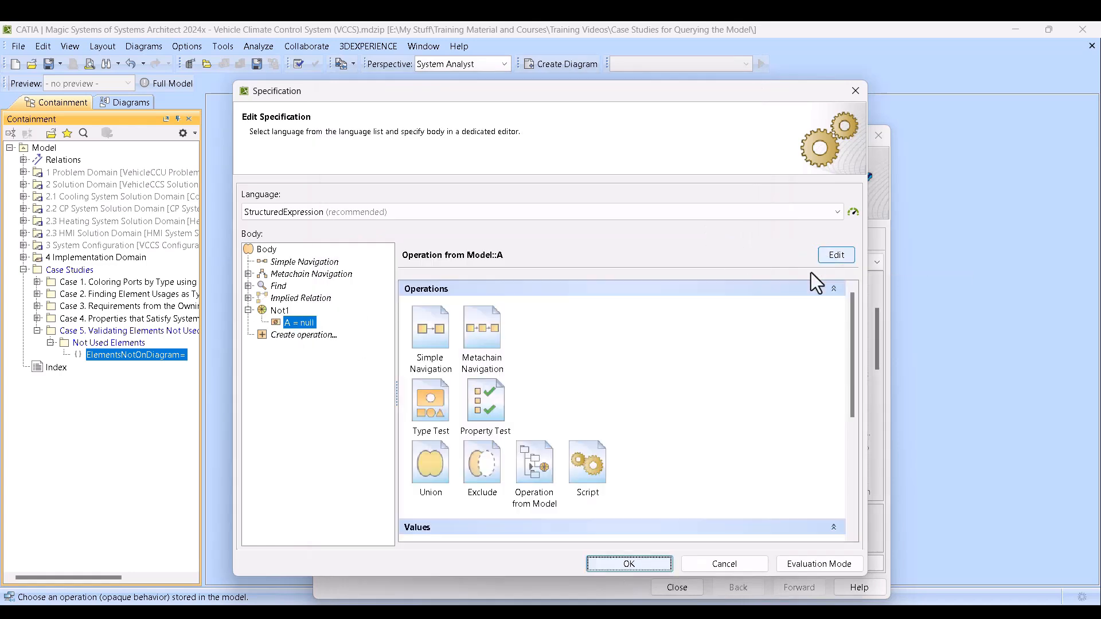
{"action": "left_click", "coordinate": [528, 411]}
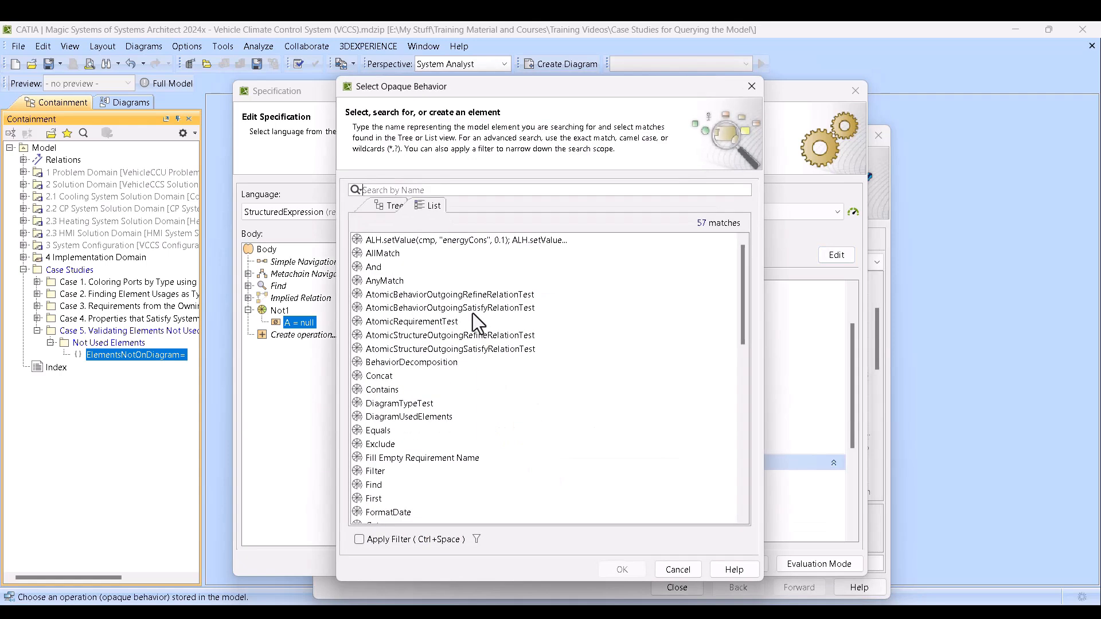
{"action": "type", "text": "isem"}
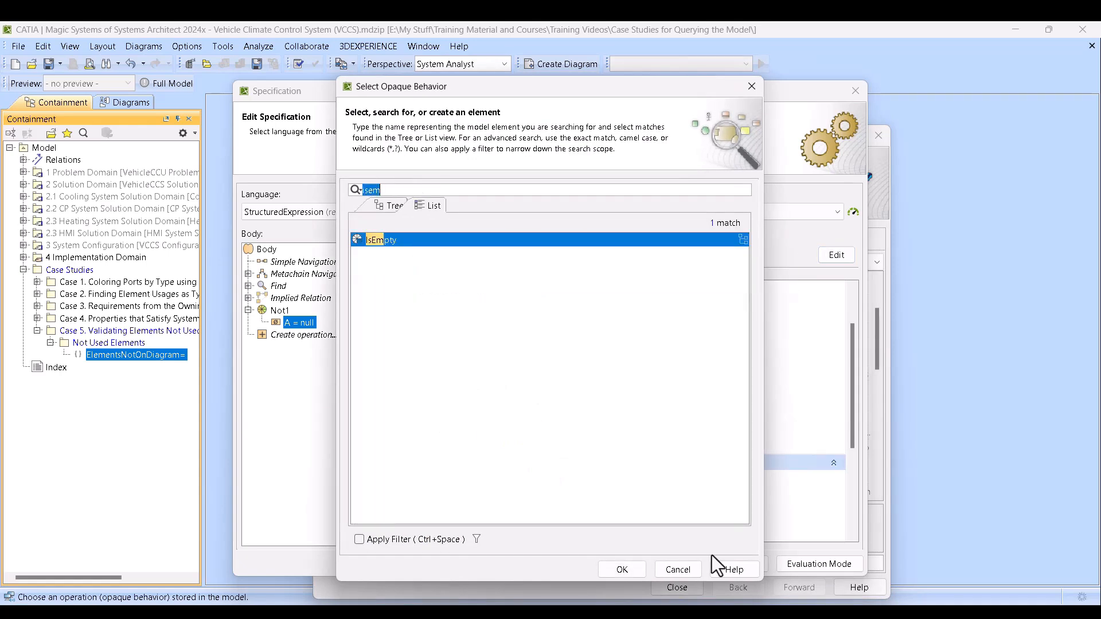
{"action": "left_click", "coordinate": [625, 569]}
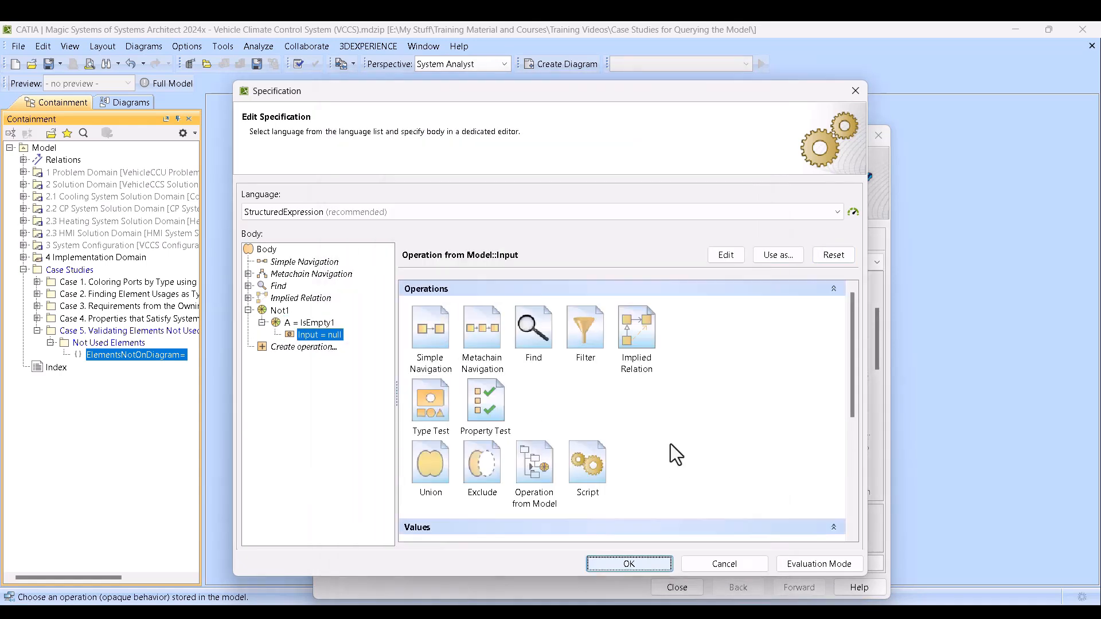
Assign the UsageInDiagramsWithSymbols operation from the model to the Input argument of the IsEmpty operation
{"action": "left_click", "coordinate": [535, 469]}
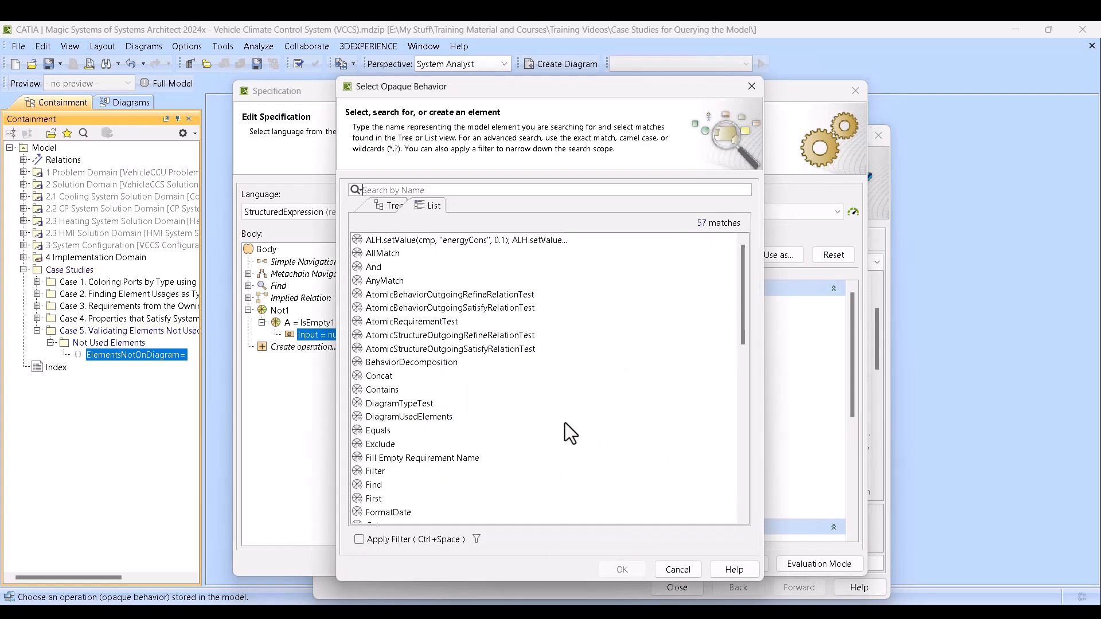
{"action": "scroll", "coordinate": [481, 427], "scroll_direction": "down", "scroll_amount": 9}
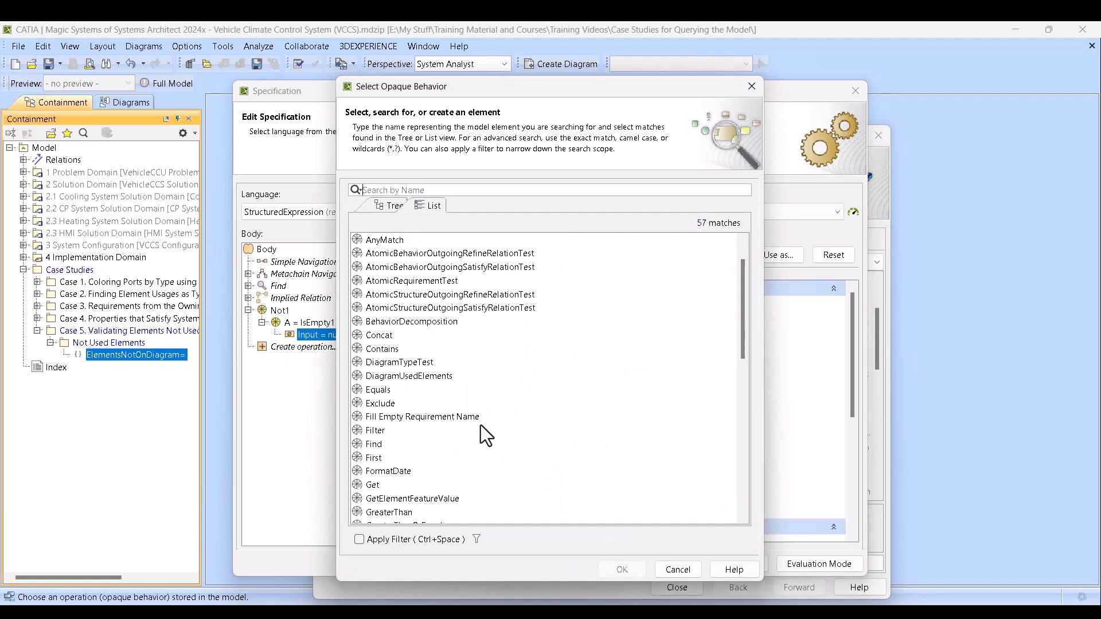
{"action": "scroll", "coordinate": [482, 430], "scroll_direction": "down", "scroll_amount": 3}
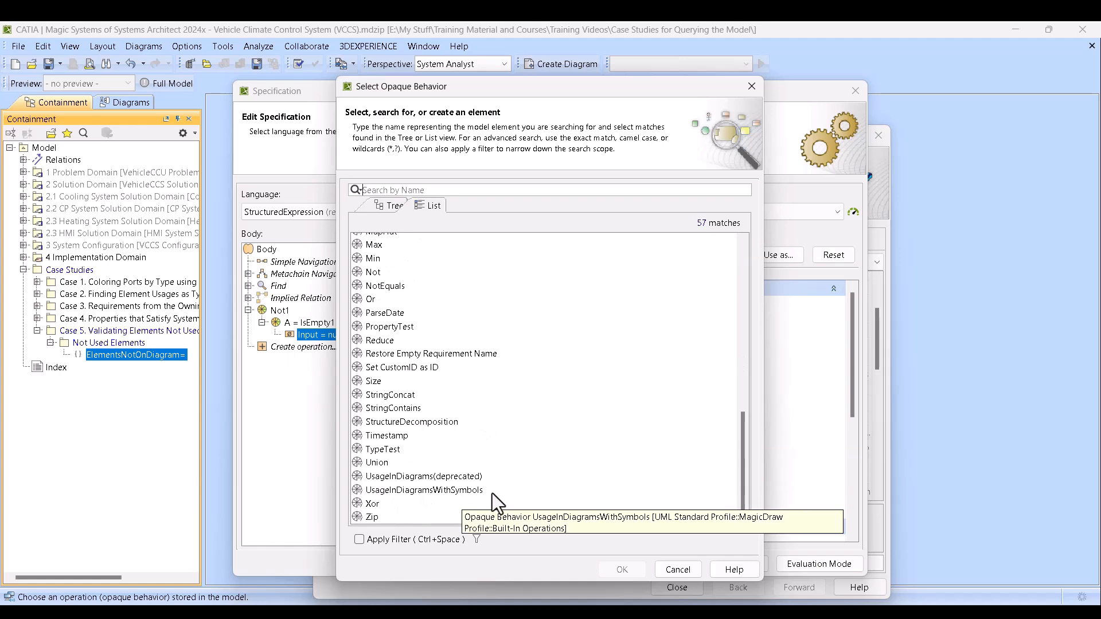
{"action": "left_click", "coordinate": [456, 475]}
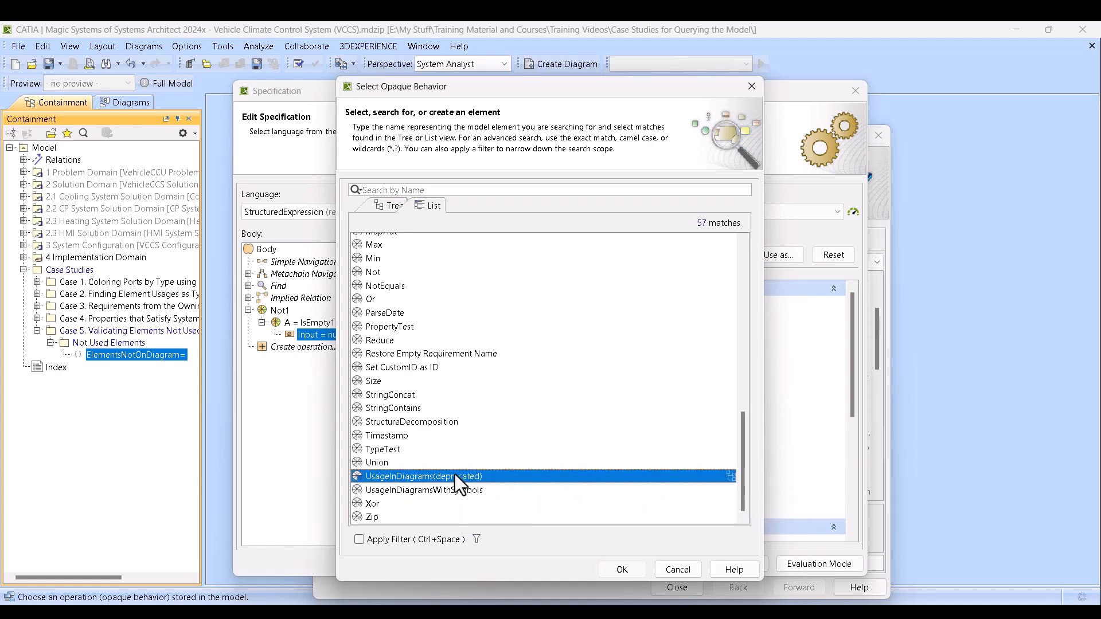
{"action": "left_click", "coordinate": [471, 491]}
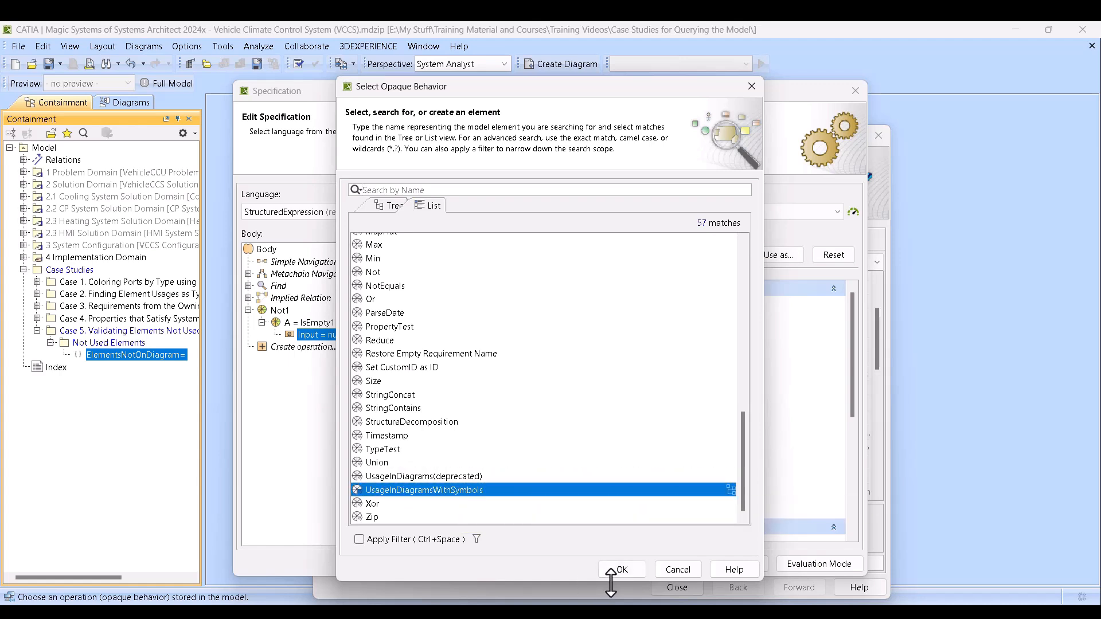
{"action": "left_click", "coordinate": [623, 569]}
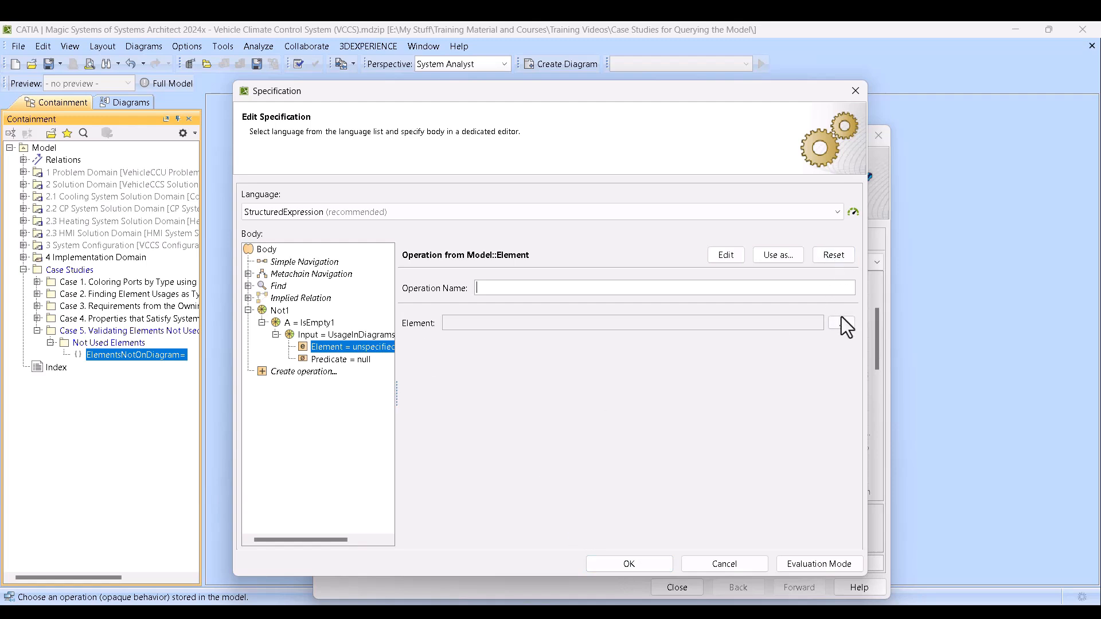
Reset the Element argument of UsageInDiagramsWithSymbols and assign it the contextual variable THIS
{"action": "left_click", "coordinate": [832, 254]}
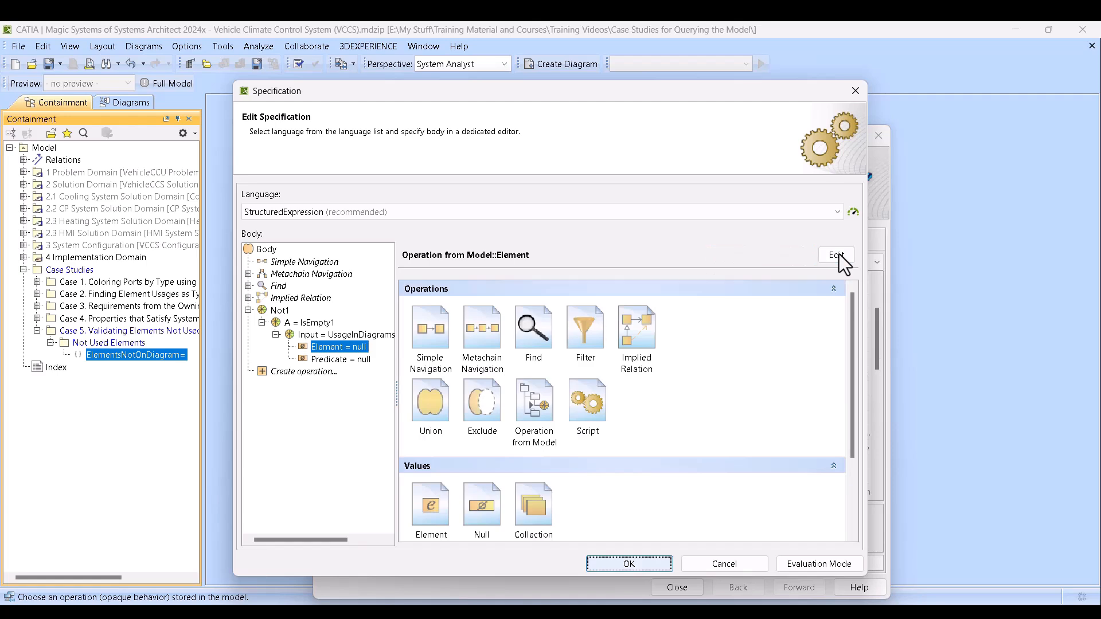
{"action": "scroll", "coordinate": [671, 464], "scroll_direction": "down", "scroll_amount": 3}
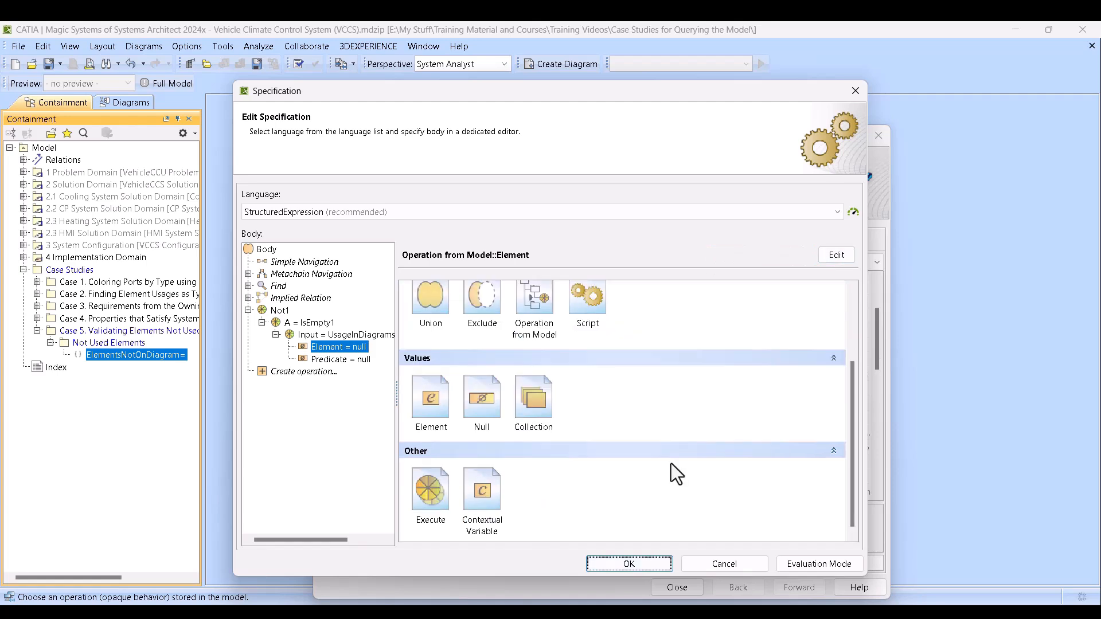
{"action": "left_click", "coordinate": [476, 494]}
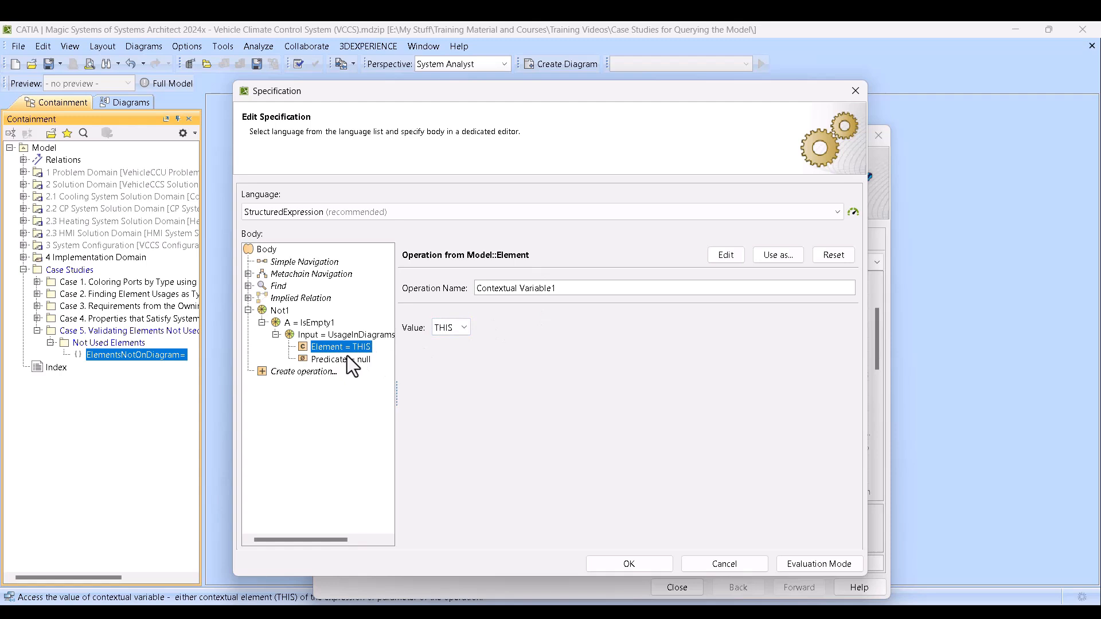
Accept the structured expression, close the constraint's specification and save the project
{"action": "left_click", "coordinate": [651, 567]}
{"action": "left_click", "coordinate": [677, 587]}
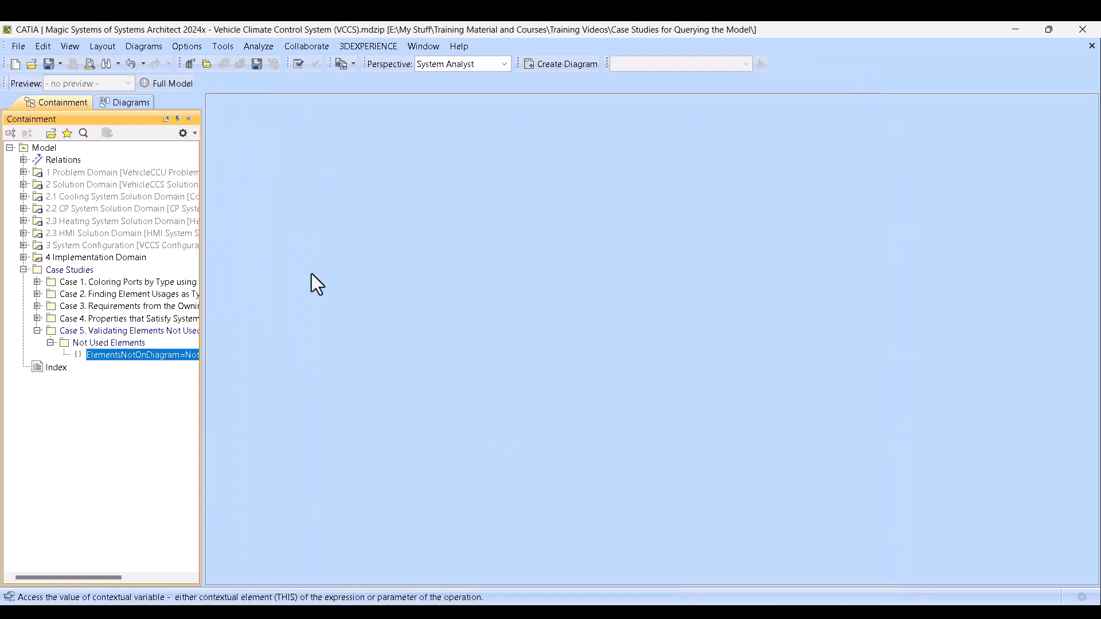
{"action": "left_click", "coordinate": [48, 63]}
Validate the whole project with the Not Used Elements validation suite
{"action": "left_click", "coordinate": [259, 45]}
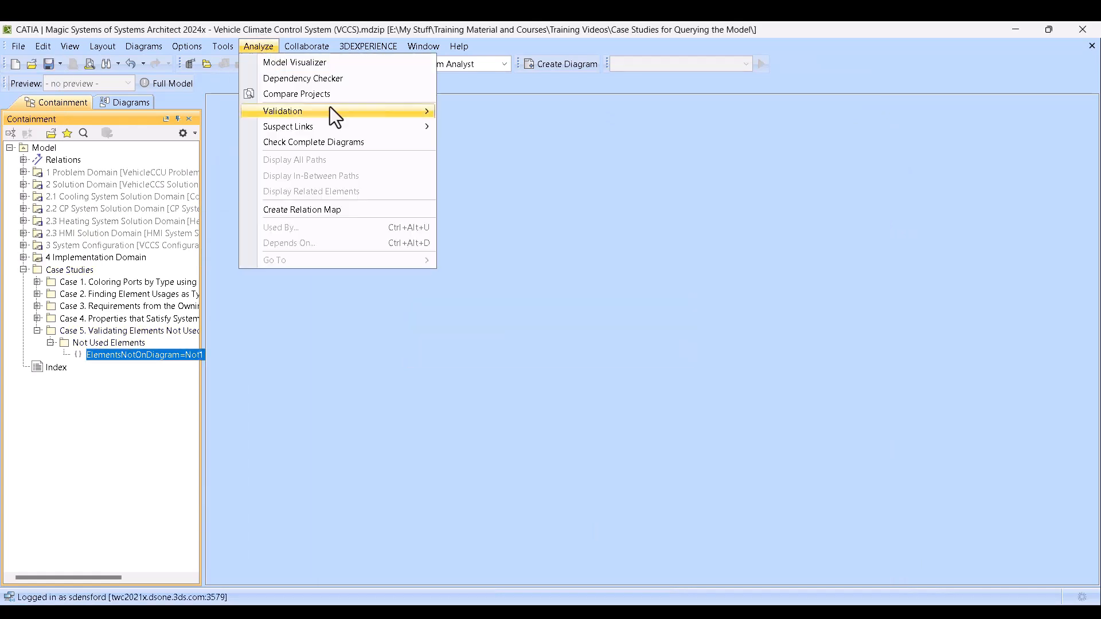
{"action": "mouse_move", "coordinate": [421, 111]}
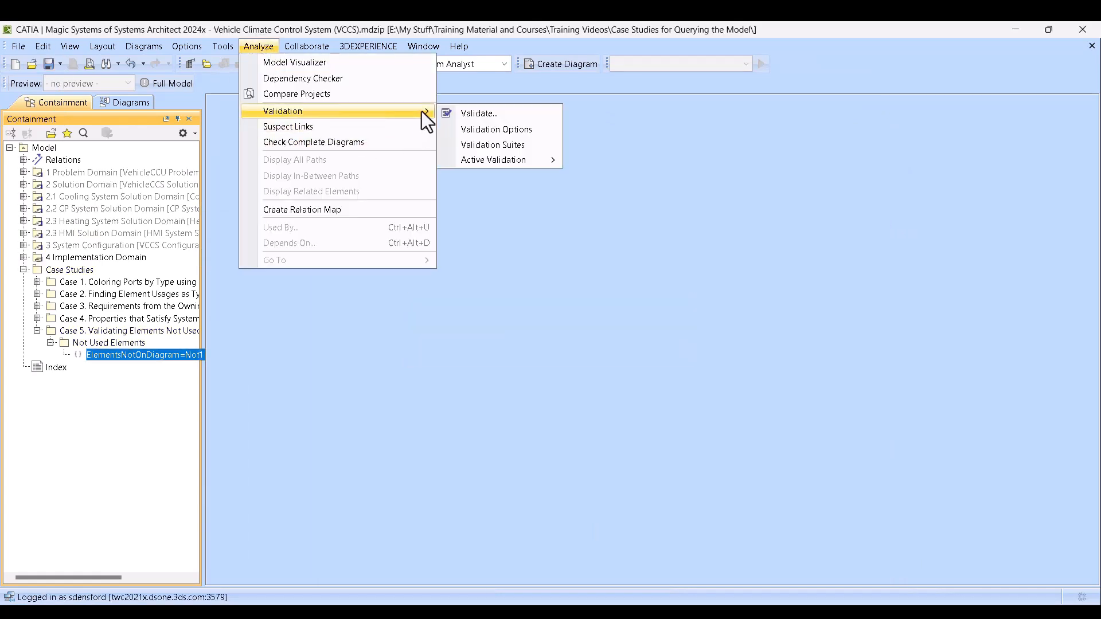
{"action": "left_click", "coordinate": [526, 117]}
{"action": "left_click", "coordinate": [676, 308]}
{"action": "scroll", "coordinate": [584, 404], "scroll_direction": "down", "scroll_amount": 1}
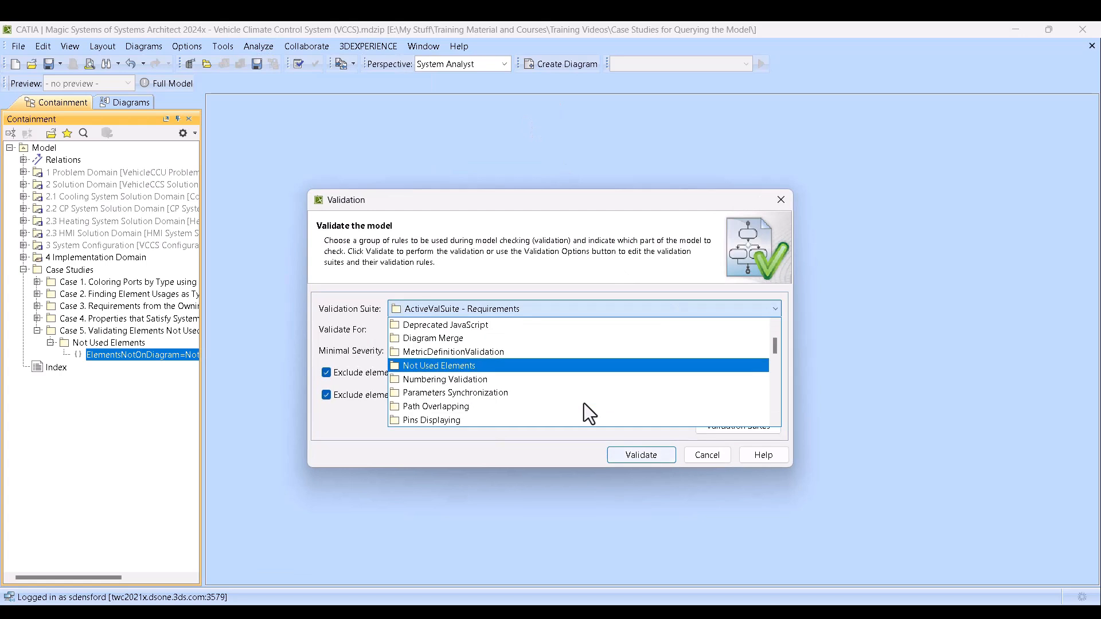
{"action": "left_click", "coordinate": [450, 365]}
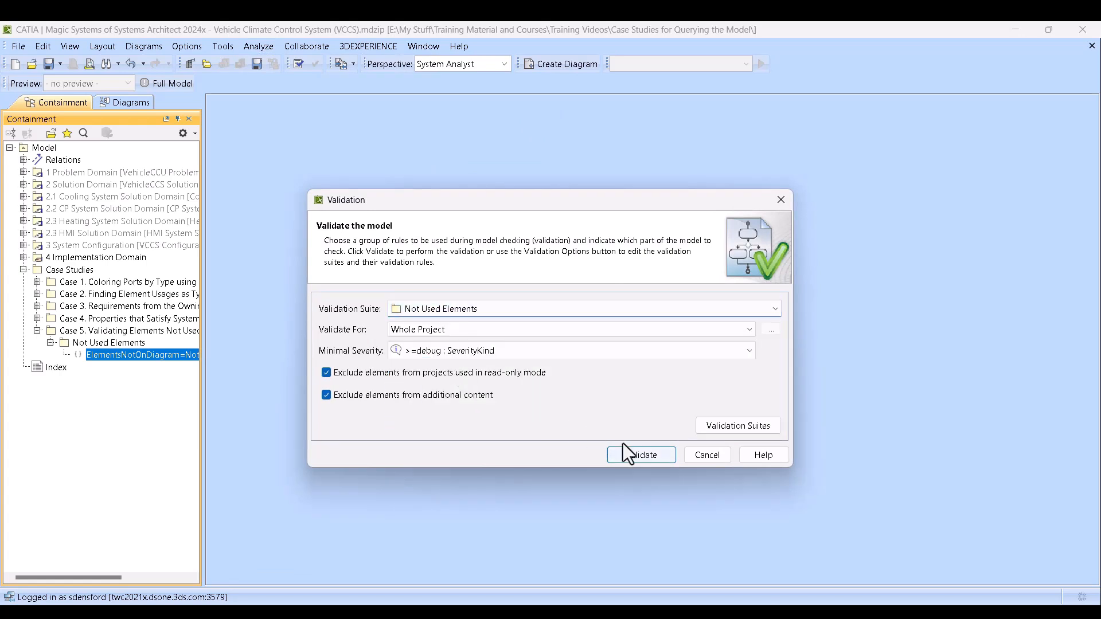
{"action": "left_click", "coordinate": [640, 454]}
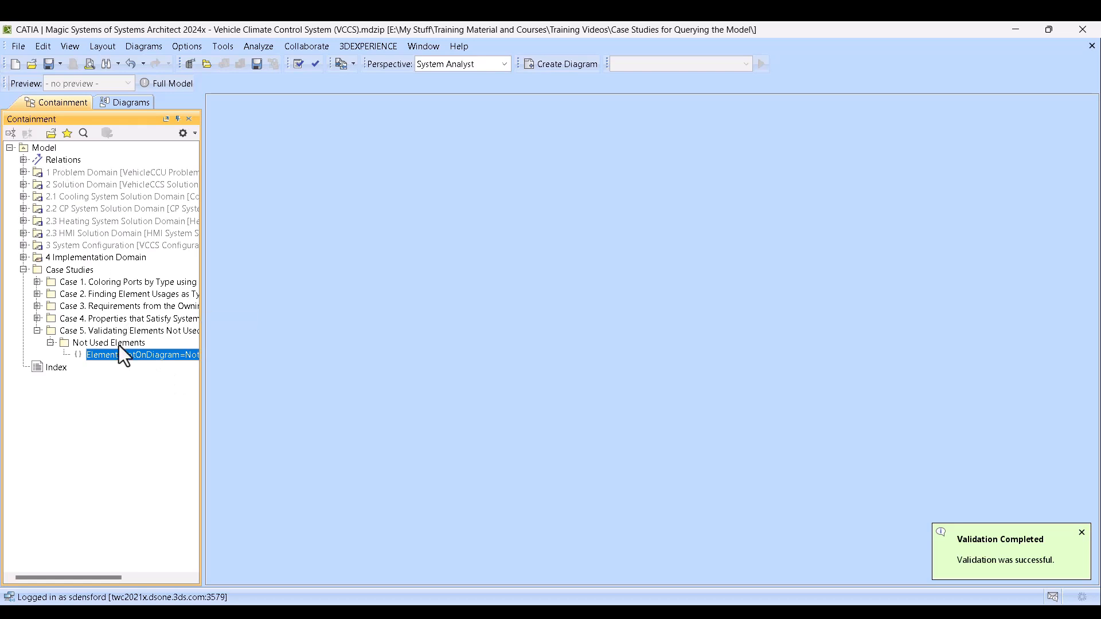
Create a block named Not Used Block in the Case 5 package
{"action": "right_click", "coordinate": [64, 330]}
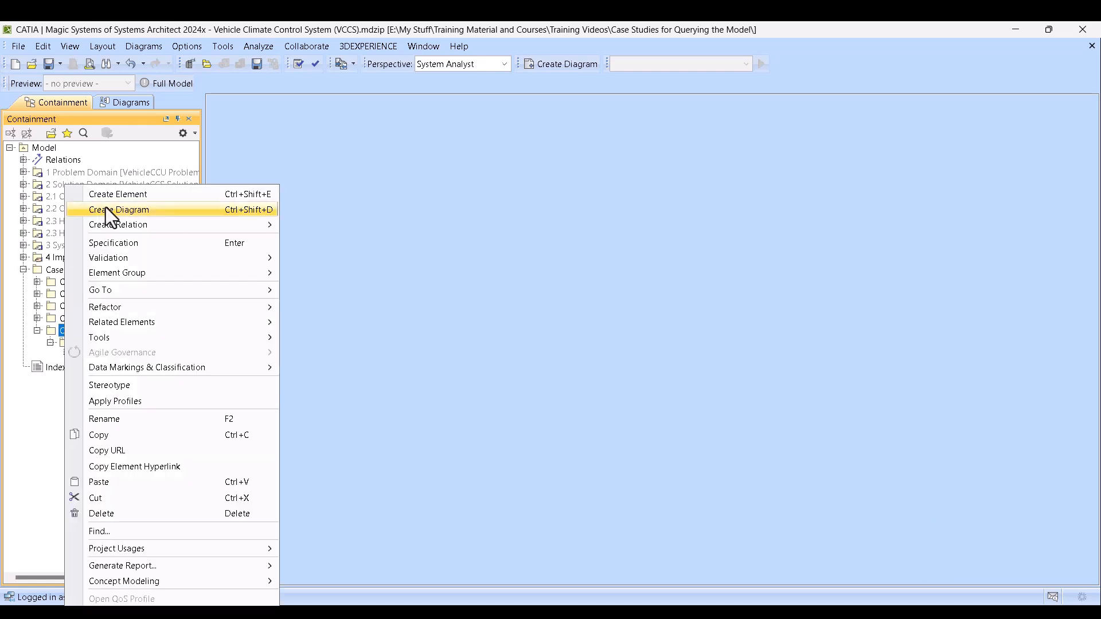
{"action": "left_click", "coordinate": [112, 191]}
{"action": "left_click", "coordinate": [122, 256]}
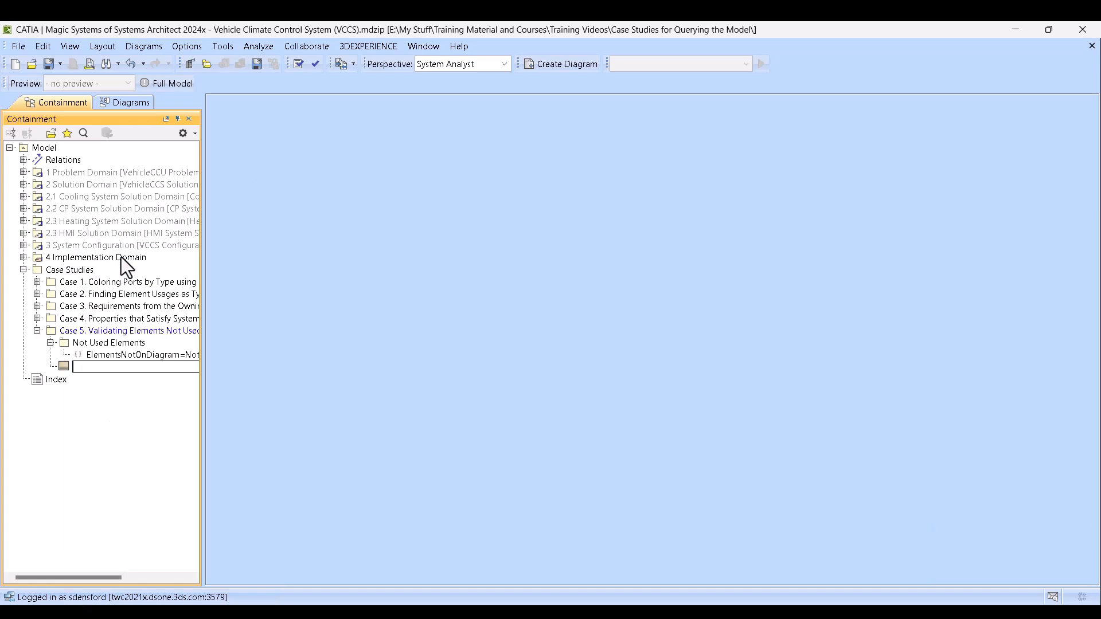
{"action": "type", "text": "Not Used Block"}
{"action": "key", "text": "Return"}
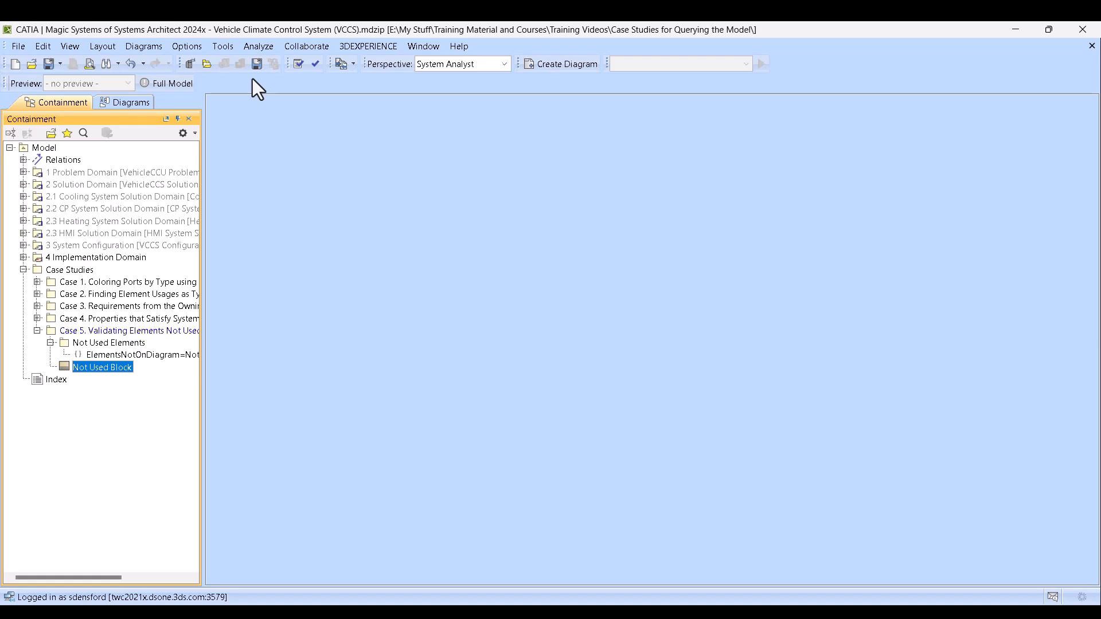
Run the Not Used Elements validation again on the whole project, keeping the same validation options
{"action": "left_click", "coordinate": [261, 47]}
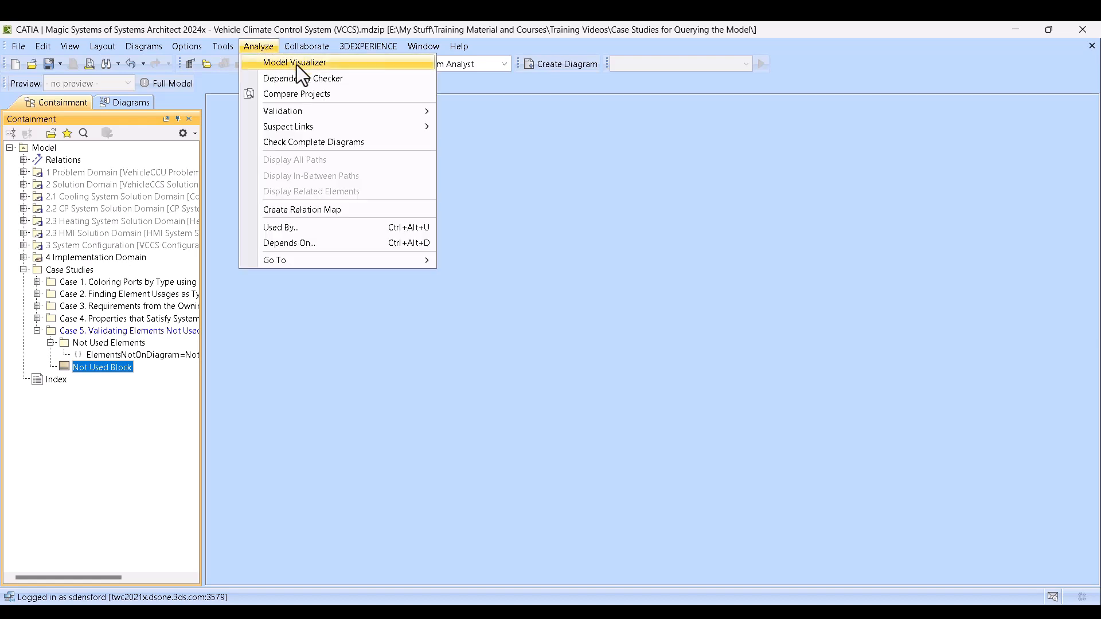
{"action": "mouse_move", "coordinate": [346, 128]}
{"action": "mouse_move", "coordinate": [400, 109]}
{"action": "left_click", "coordinate": [465, 115]}
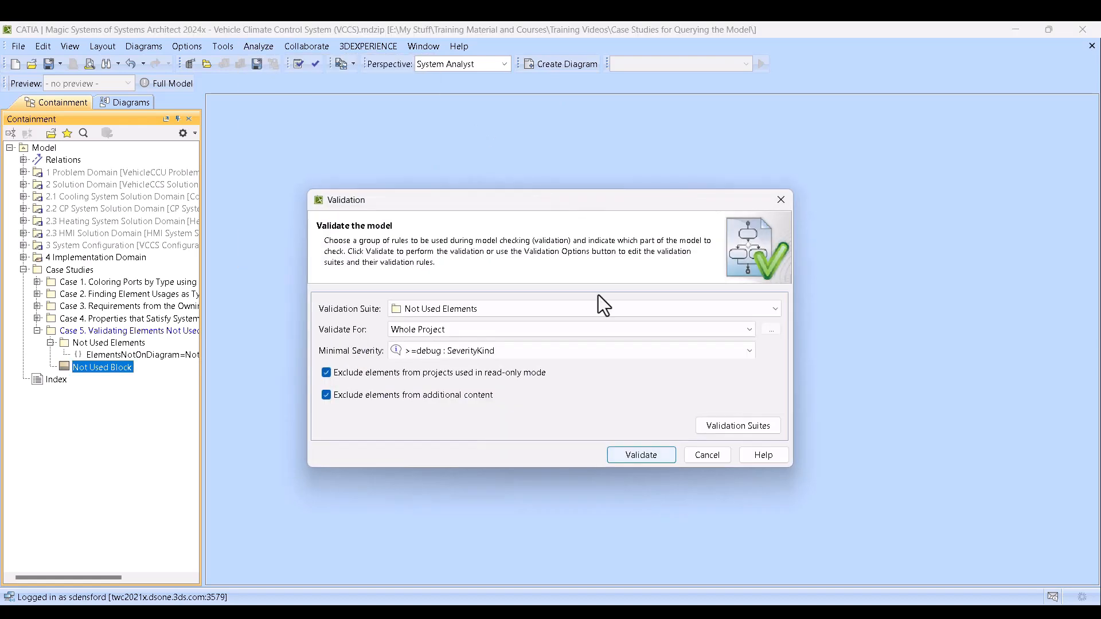
{"action": "left_click", "coordinate": [639, 456]}
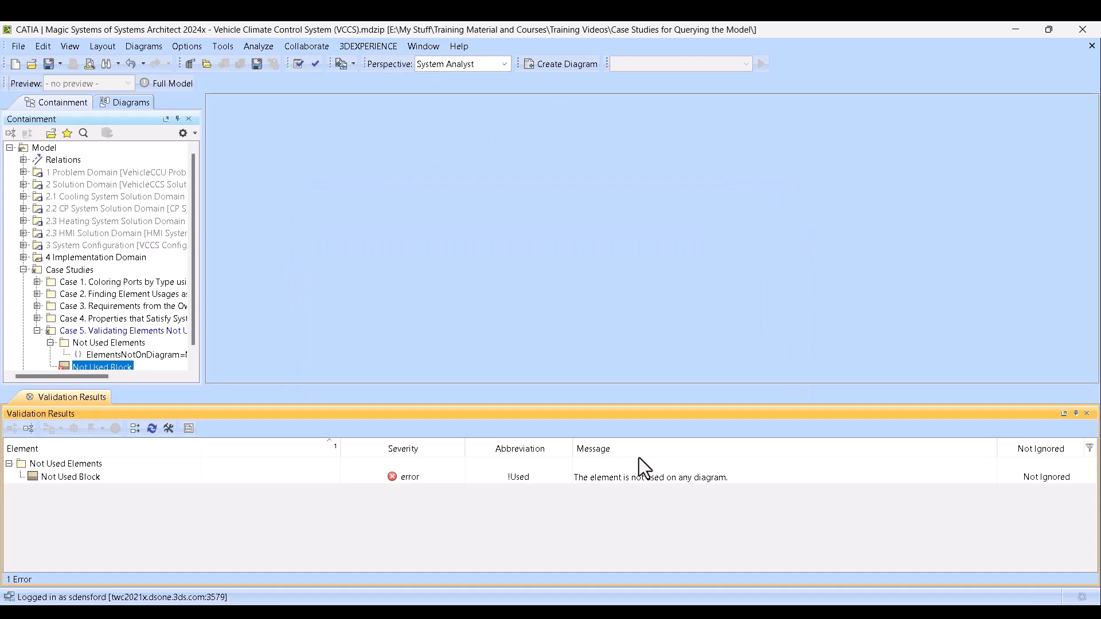
Examine the Not Used Block entry in the validation results, along with the ElementsNotOnDiagram rule and the block in the model tree
{"action": "left_click", "coordinate": [97, 478]}
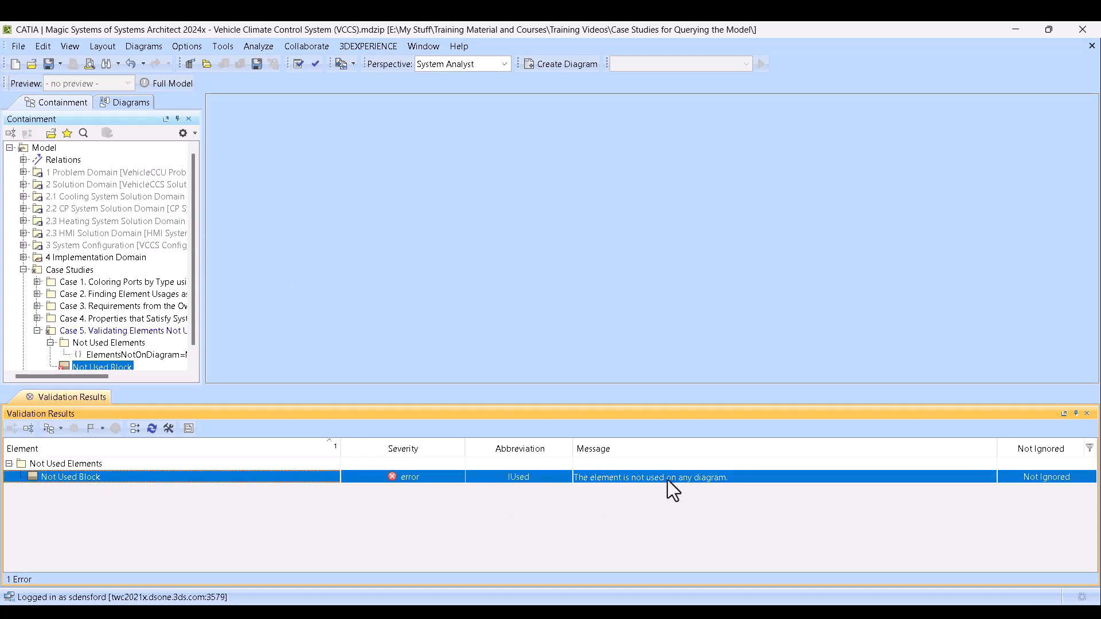
{"action": "scroll", "coordinate": [92, 206], "scroll_direction": "down", "scroll_amount": 1}
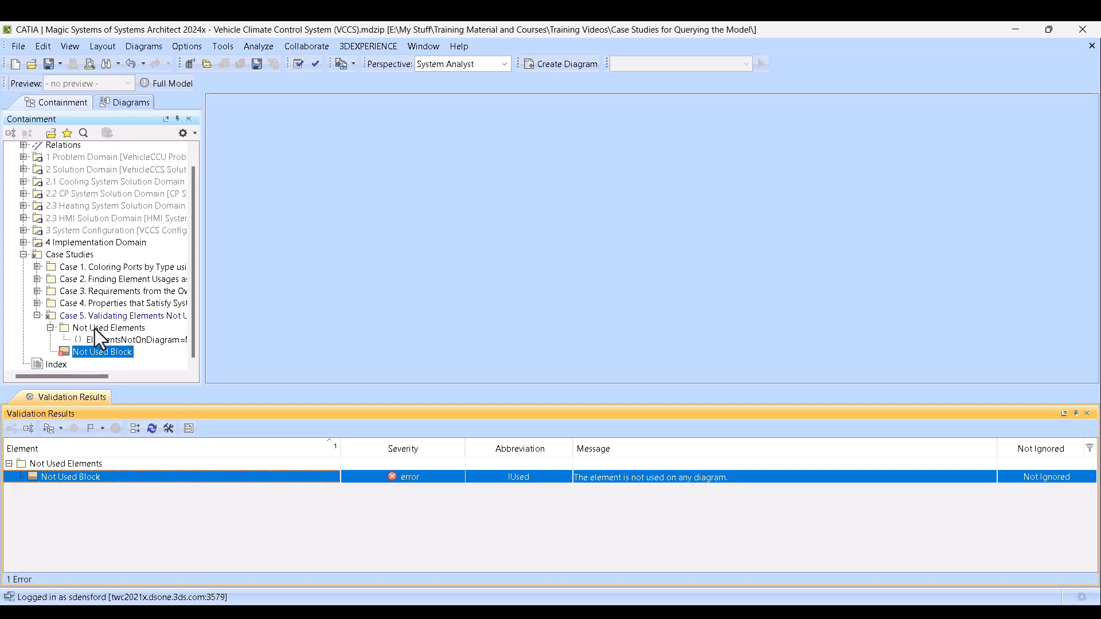
{"action": "left_click", "coordinate": [118, 339]}
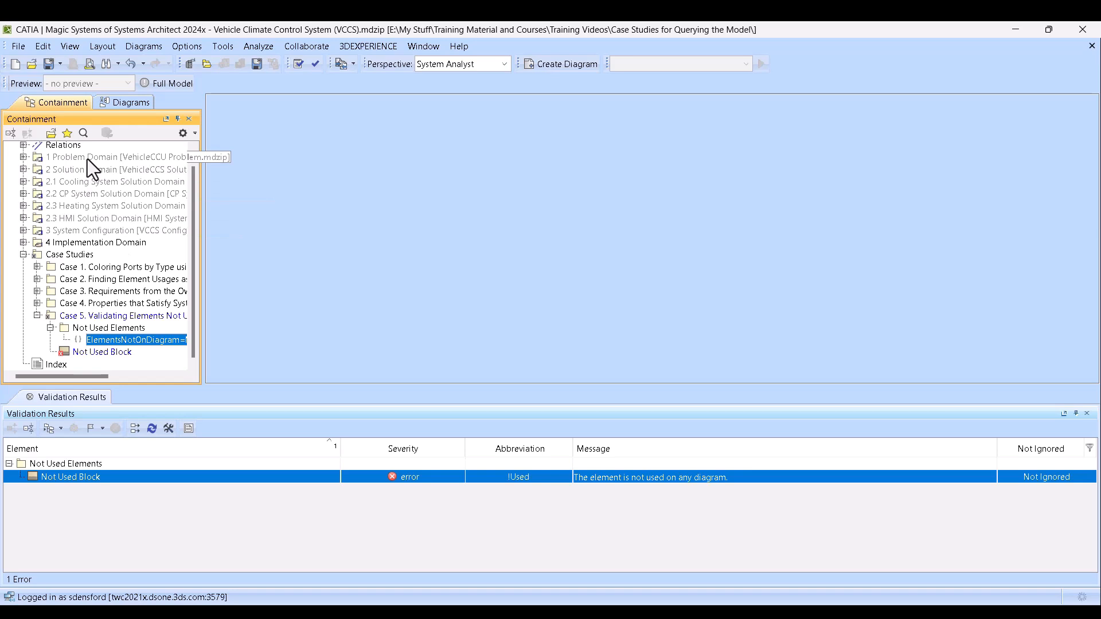
{"action": "left_click", "coordinate": [90, 351]}
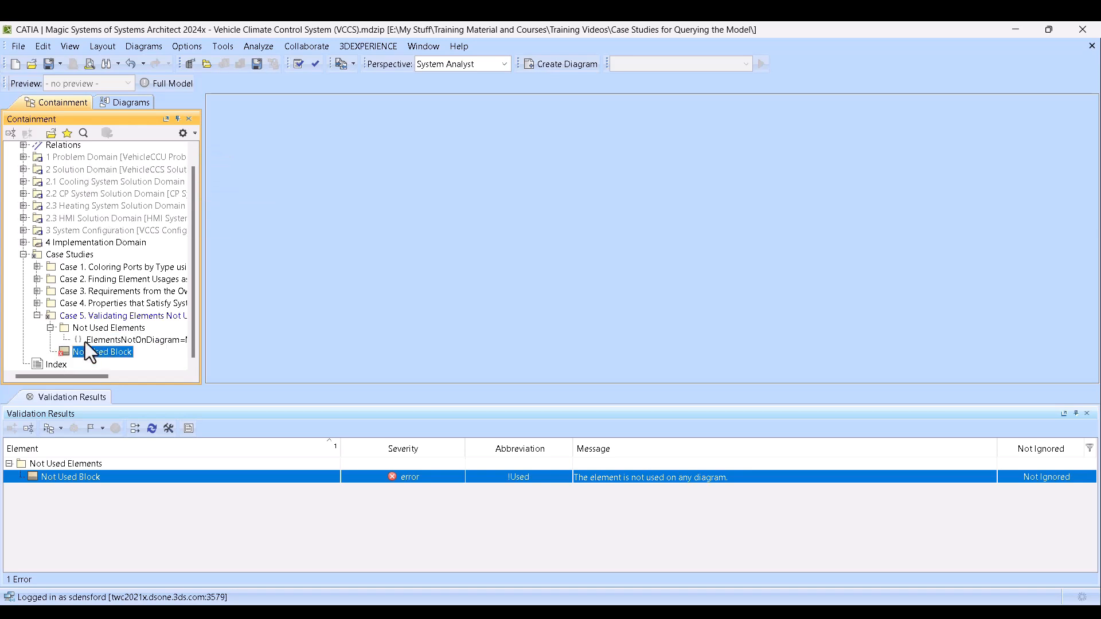